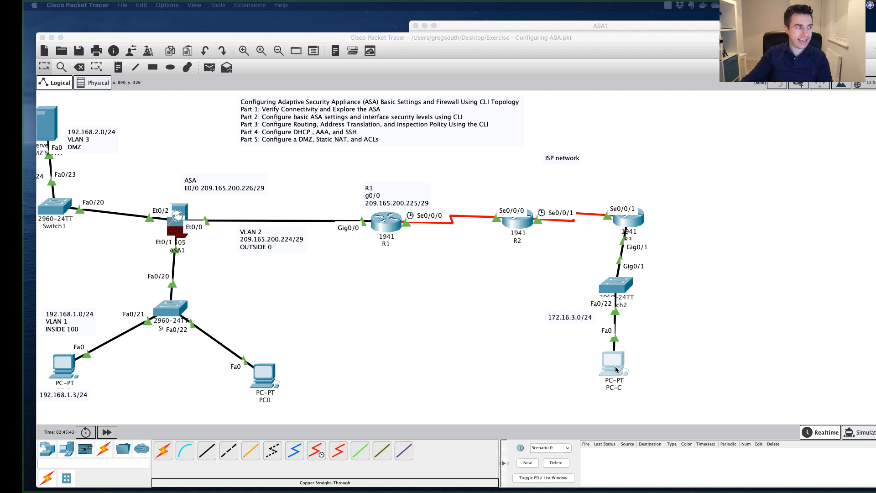
Check the DMZ Server's static IP address and default gateway in its IP configuration.
click(52, 128)
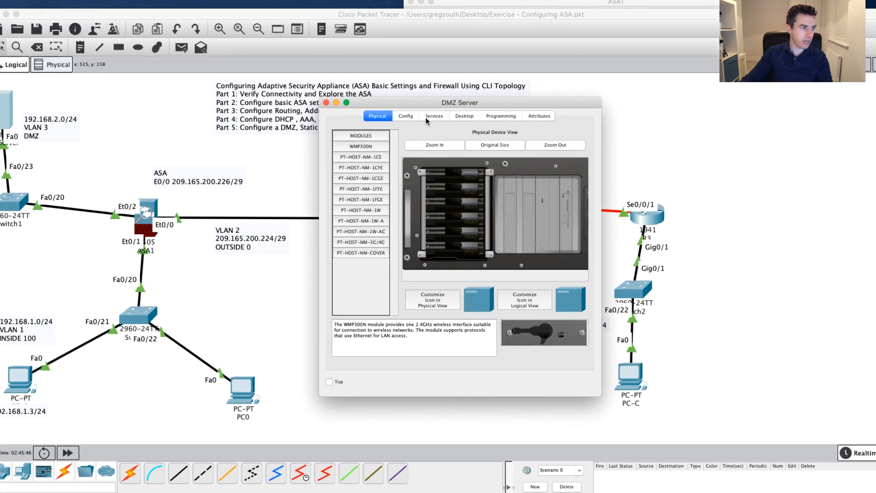
click(465, 116)
click(366, 163)
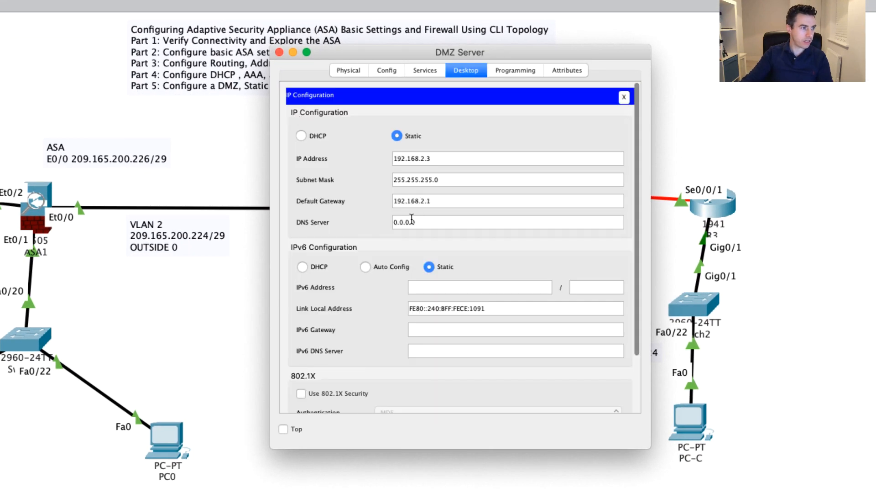
drag(440, 158, 325, 141)
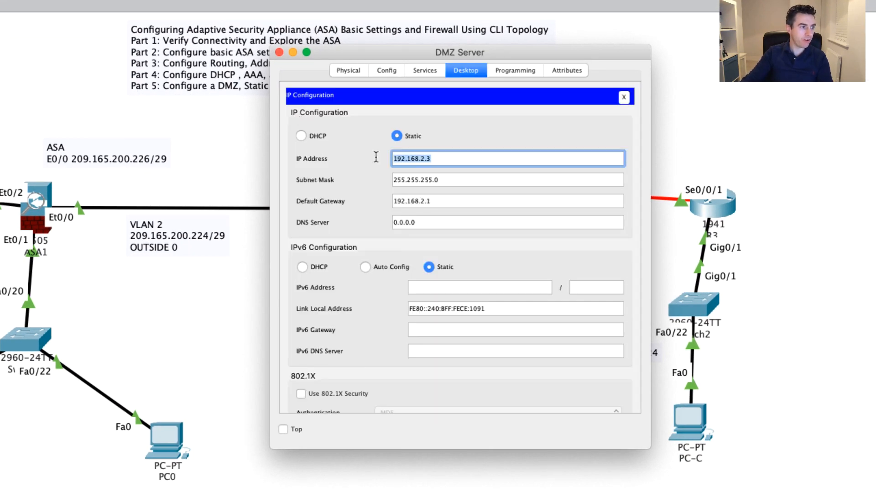
click(443, 157)
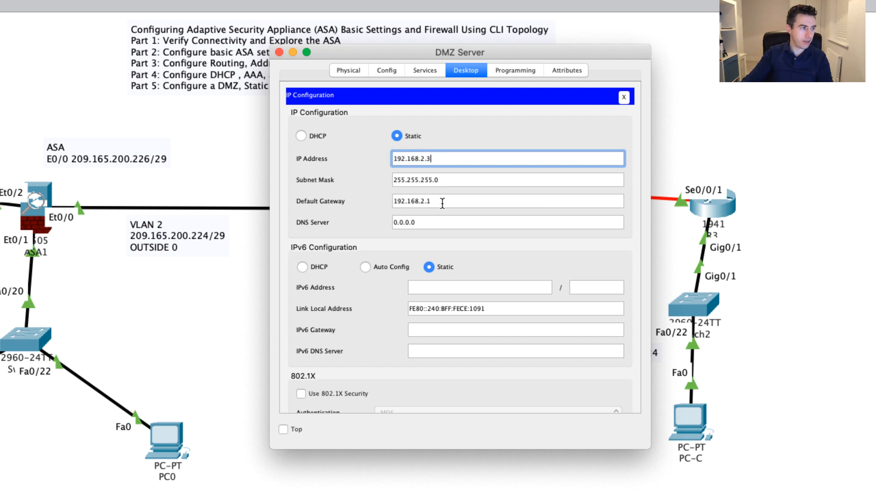
drag(442, 201, 329, 197)
click(624, 96)
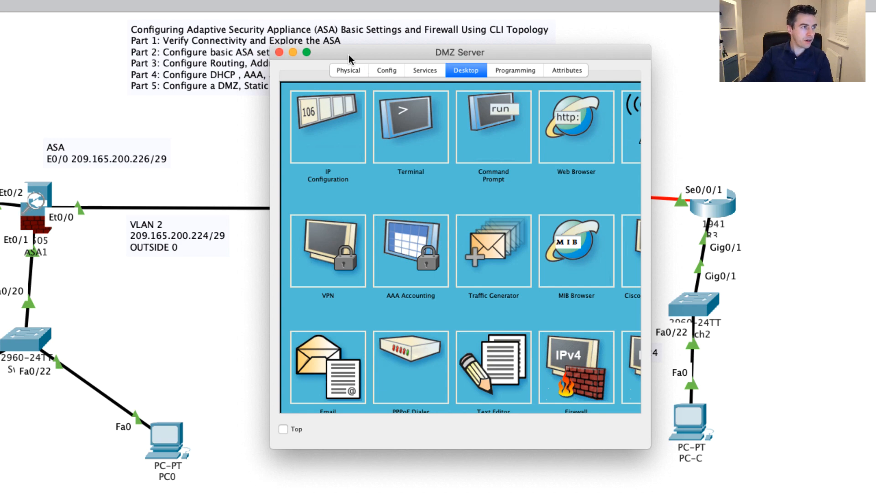
drag(350, 56, 753, 8)
click(523, 379)
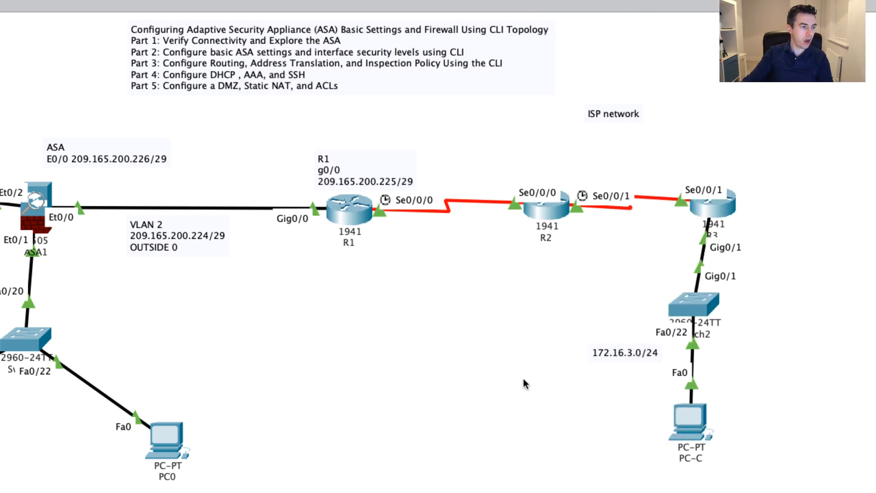
Ping the DMZ server at 192.168.2.3 from PC-C's command prompt and examine the replies.
click(692, 416)
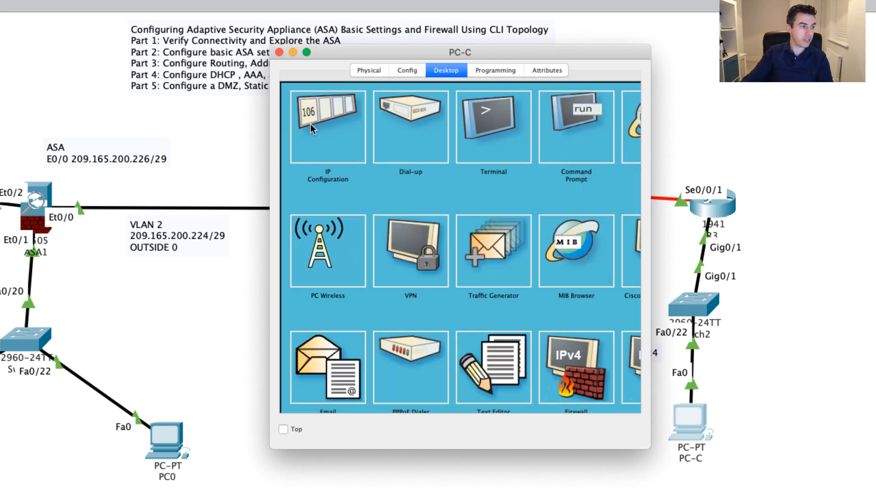
click(574, 126)
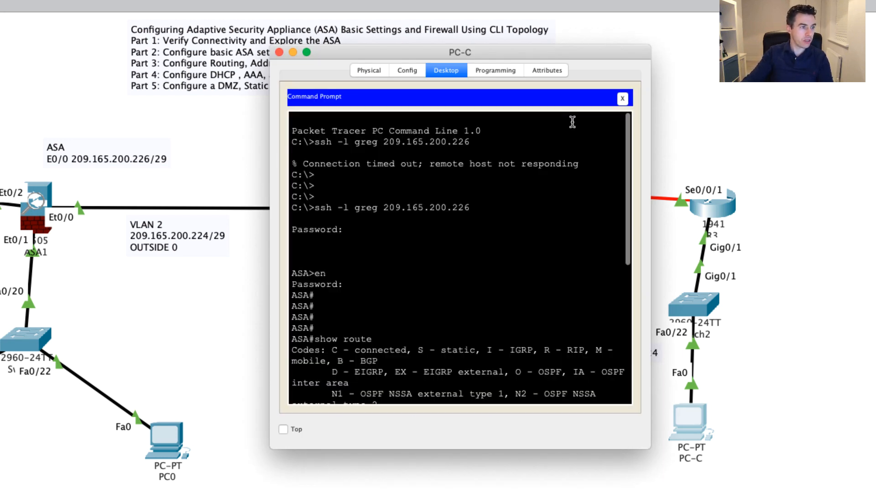
scroll(439, 319, down, 10)
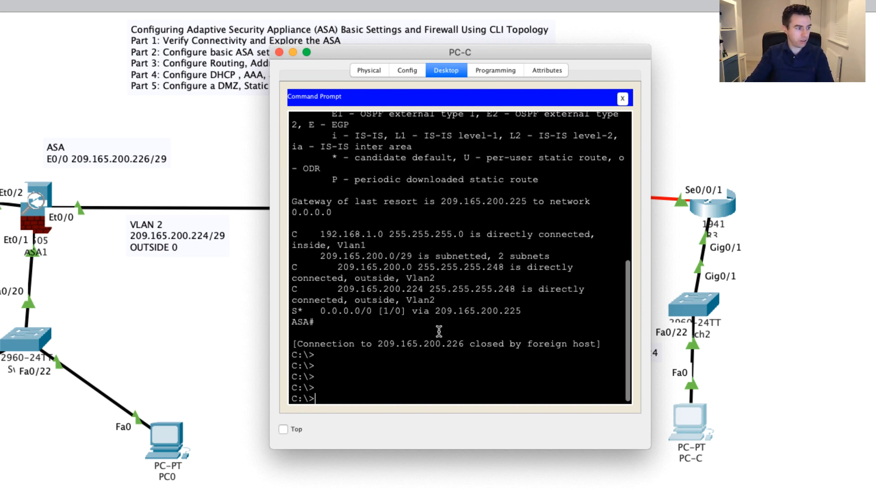
text(ping 192.)
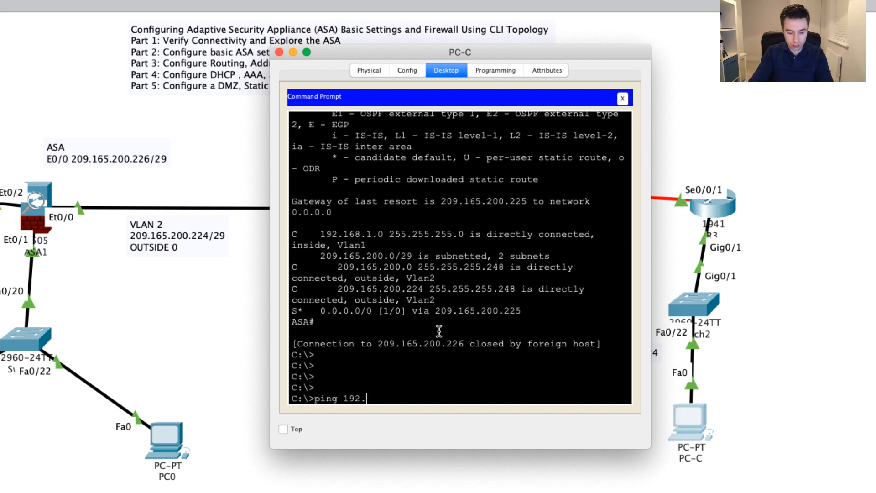
text(168.2.3)
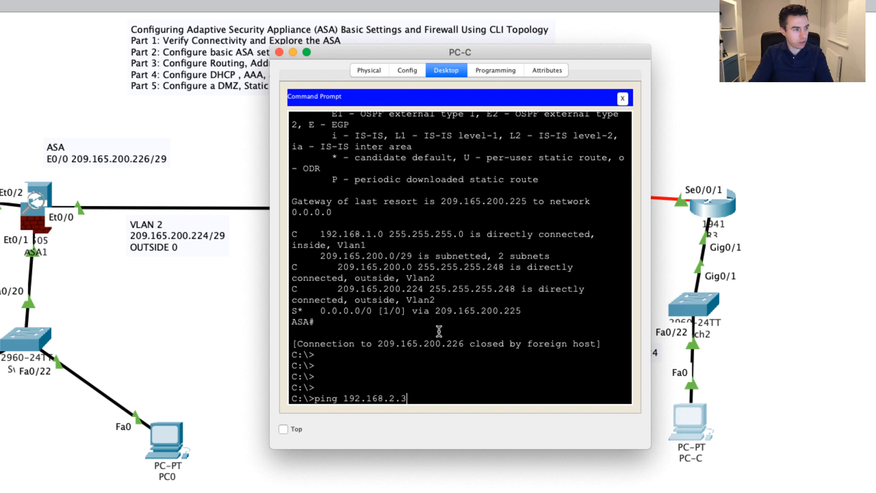
key(Return)
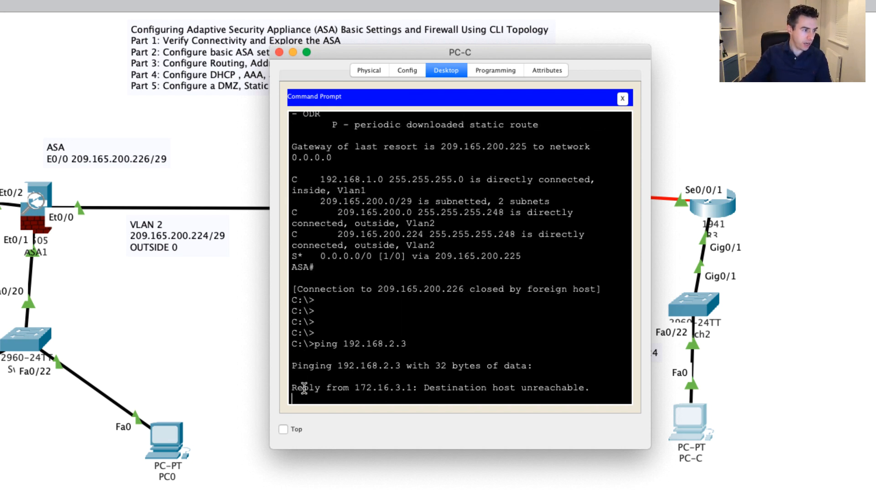
drag(295, 388, 447, 387)
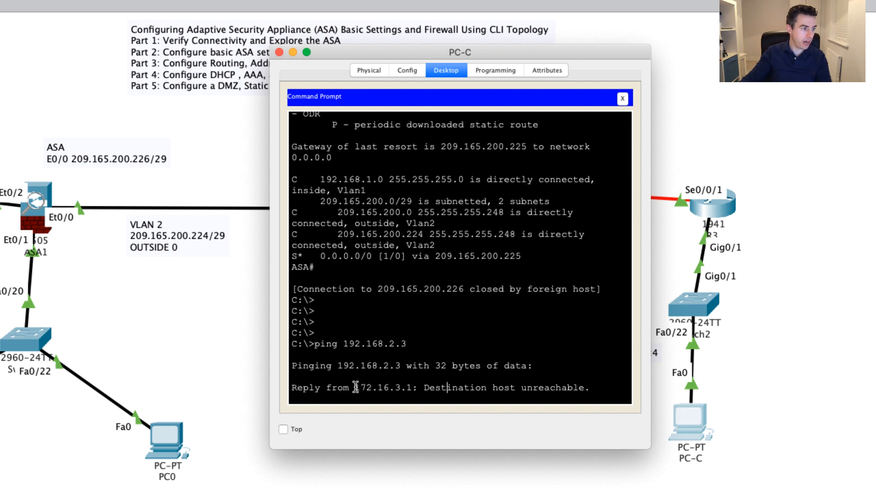
drag(356, 387, 418, 388)
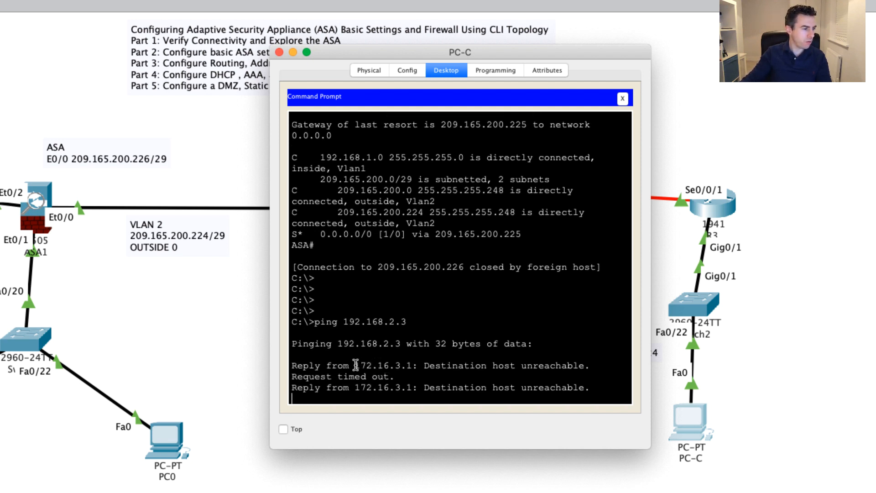
drag(355, 365, 465, 365)
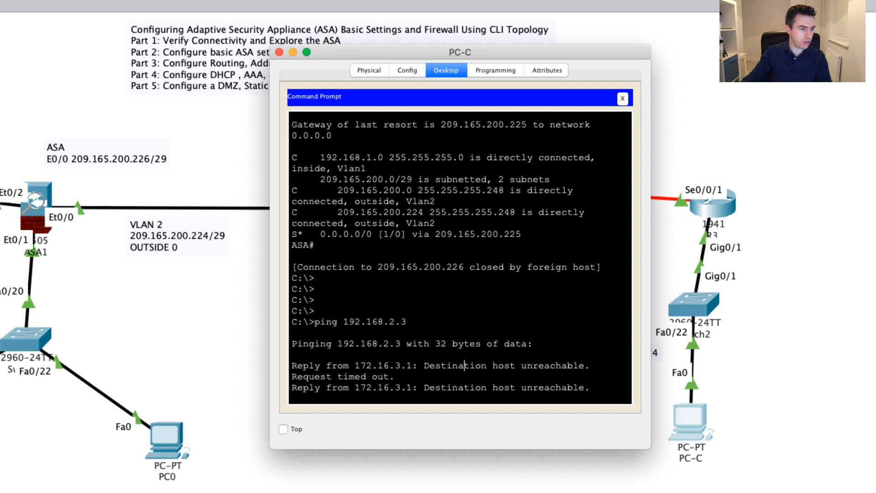
click(729, 373)
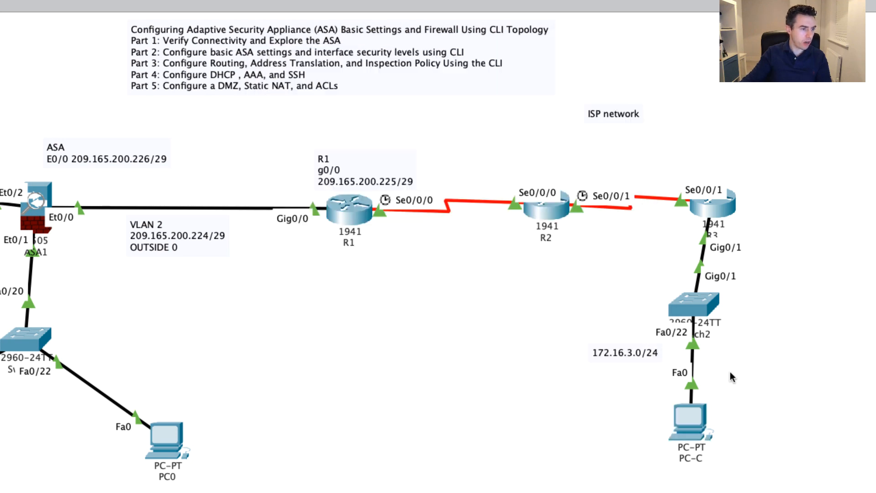
Enter privileged mode on router R3 and display its IP routing table to check for the DMZ network.
click(713, 206)
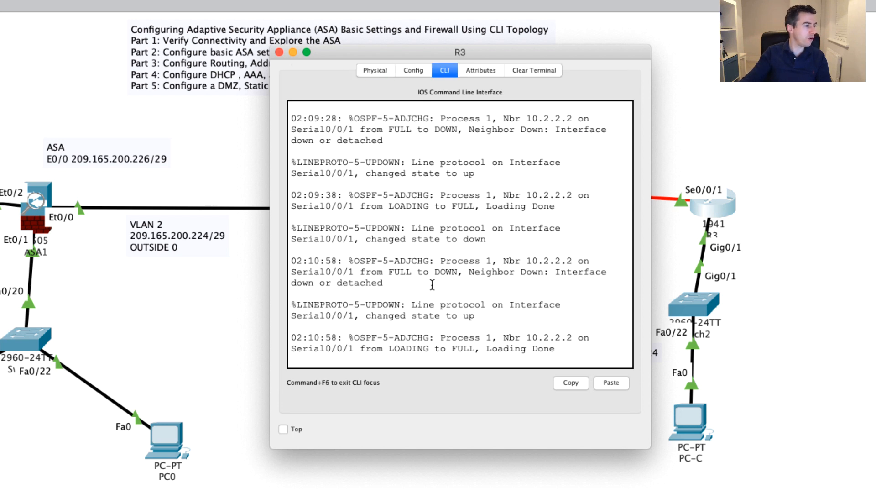
key(Return)
key(Return)
key(Return)
key(Return)
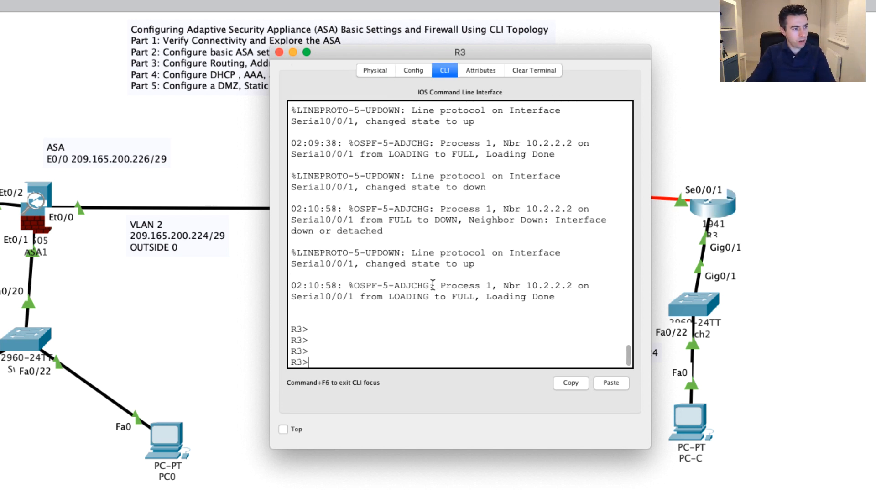
text(en)
key(Return)
text(show ip )
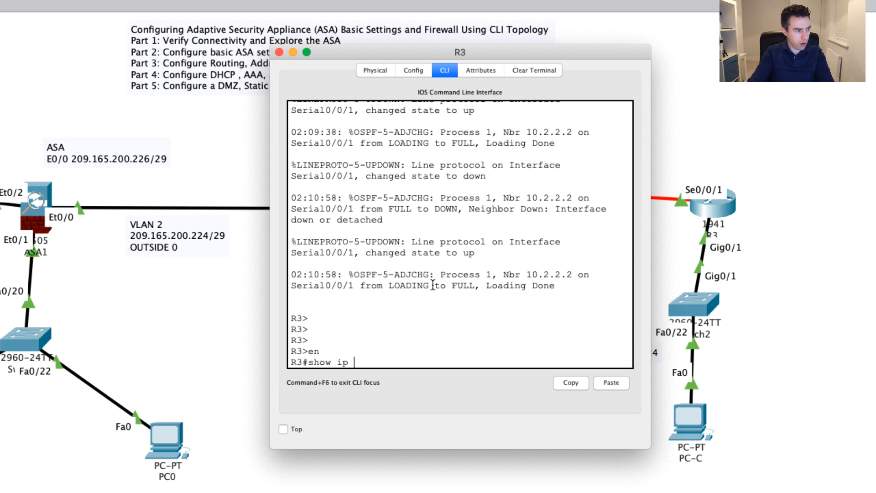
text(route)
key(Return)
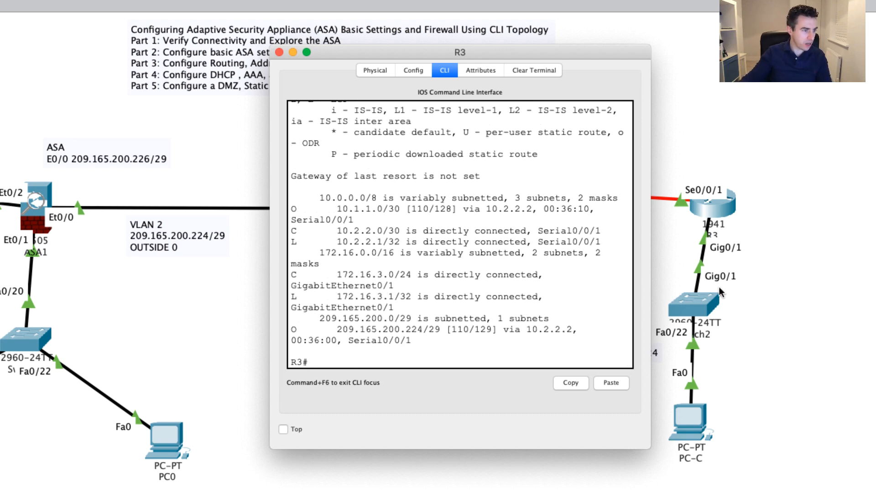
drag(651, 289, 875, 289)
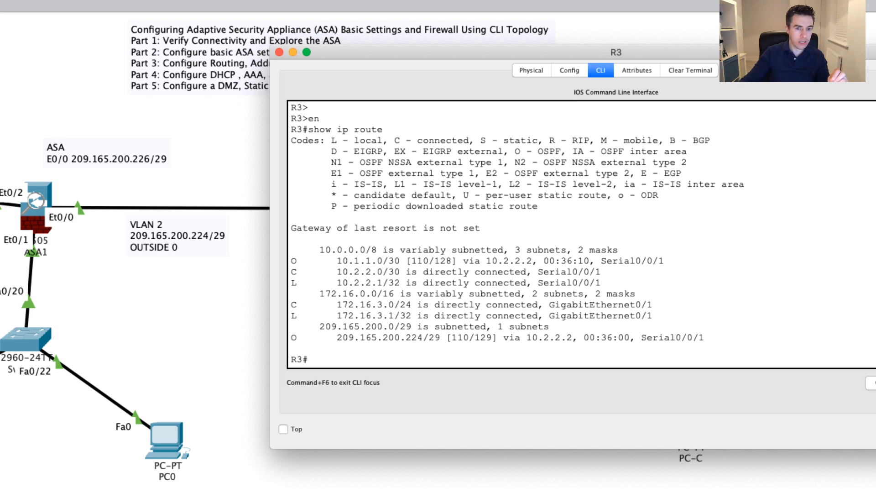
click(279, 52)
List the switch VLANs on ASA1 with show switch vlan and review the inside and outside port assignments.
click(44, 207)
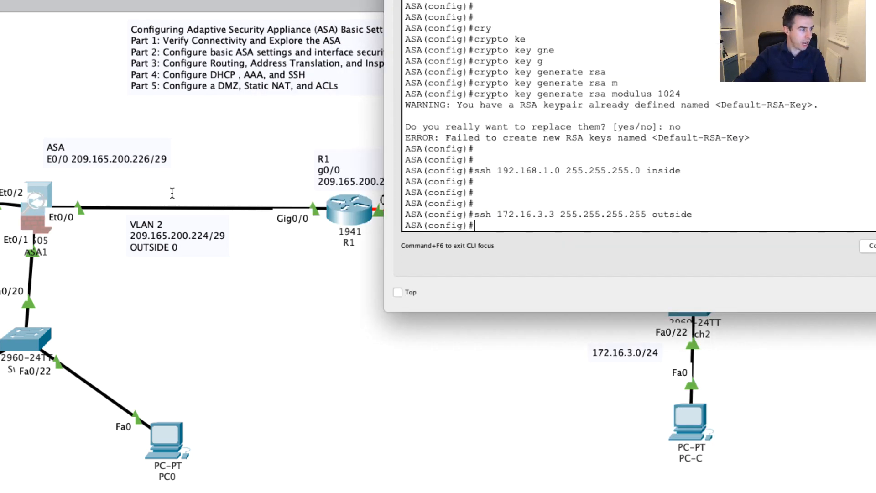
key(Return)
key(Return)
key(Return)
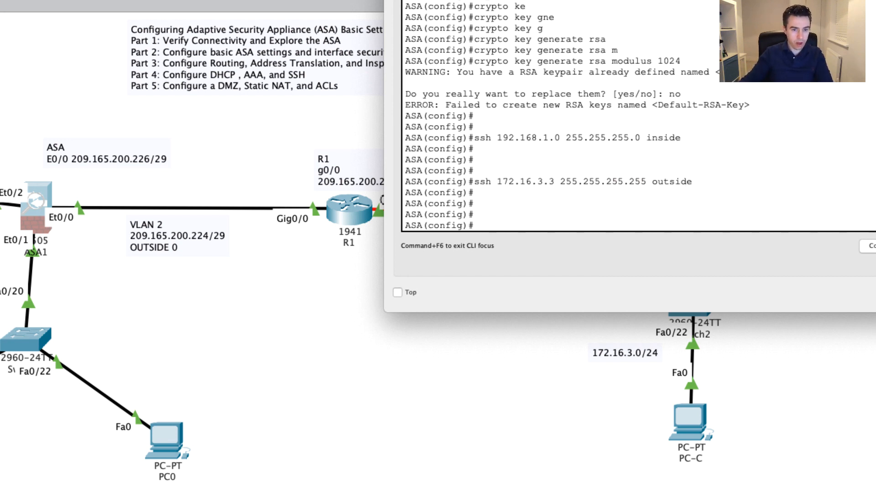
text(sho)
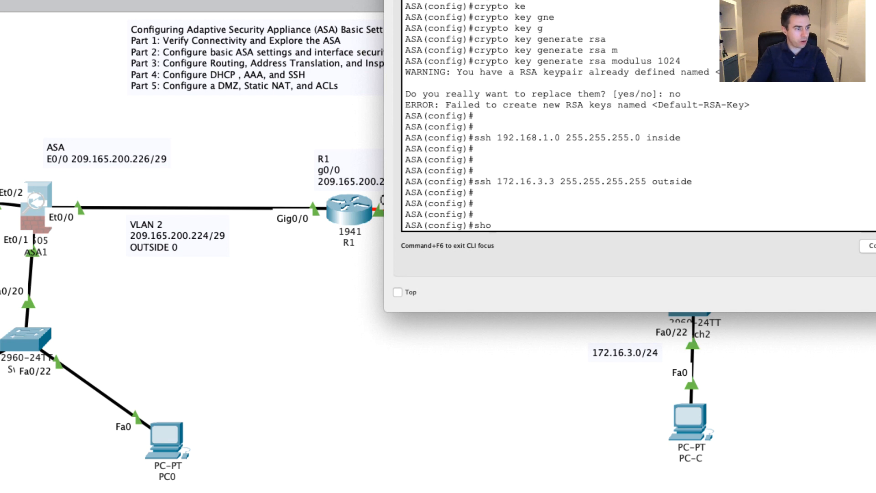
text(w swit)
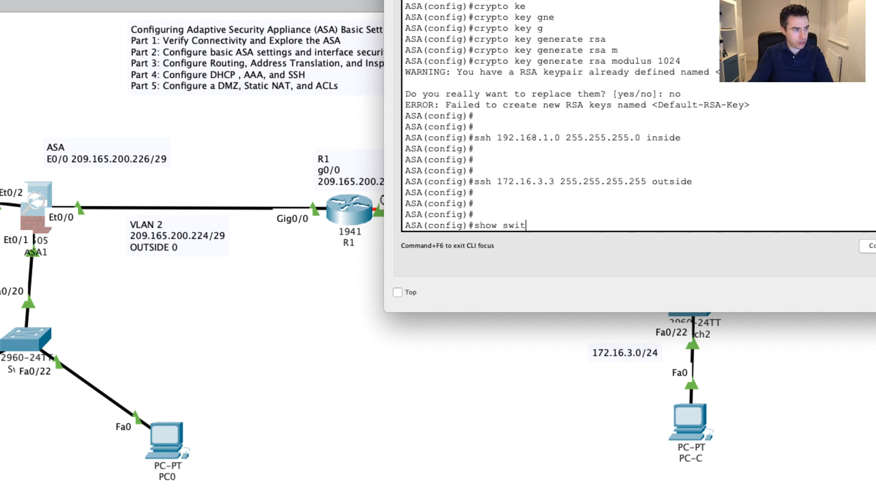
key(Tab)
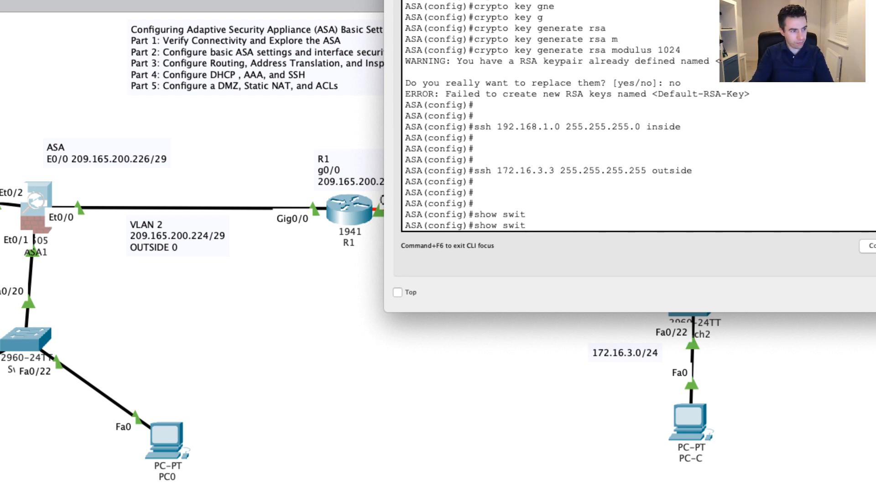
text(ch vlan)
key(Return)
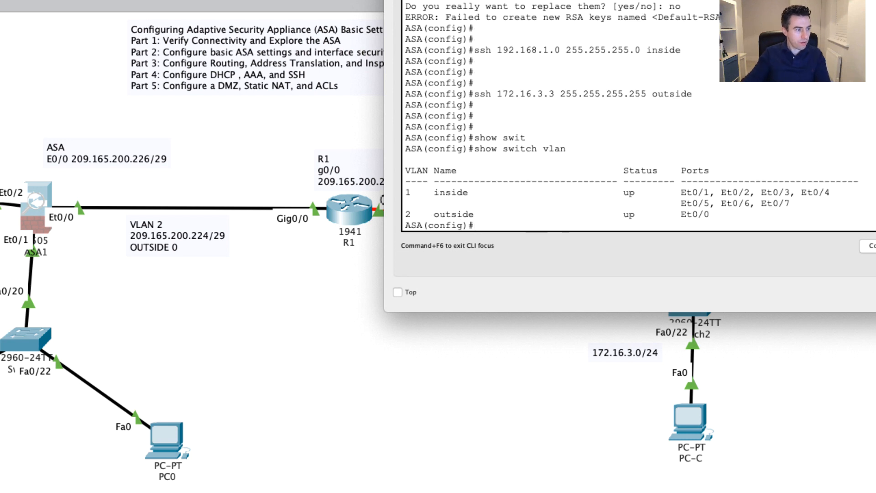
drag(406, 193, 830, 191)
drag(406, 216, 817, 211)
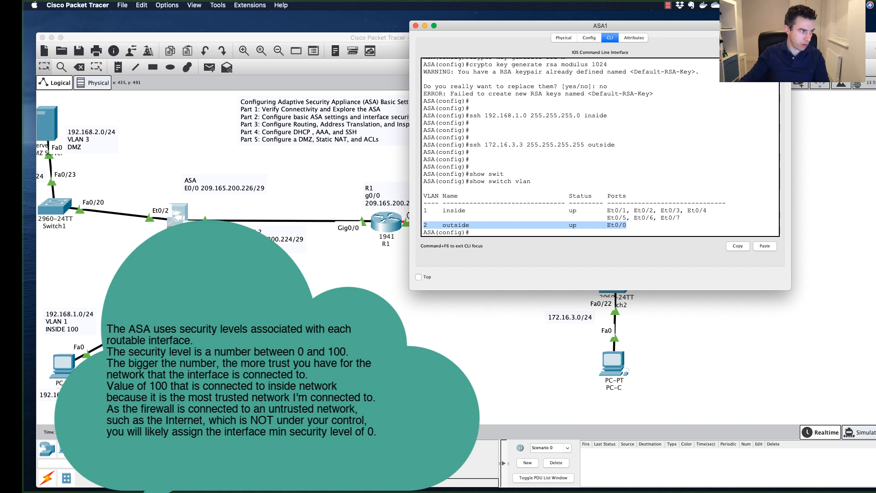
click(500, 196)
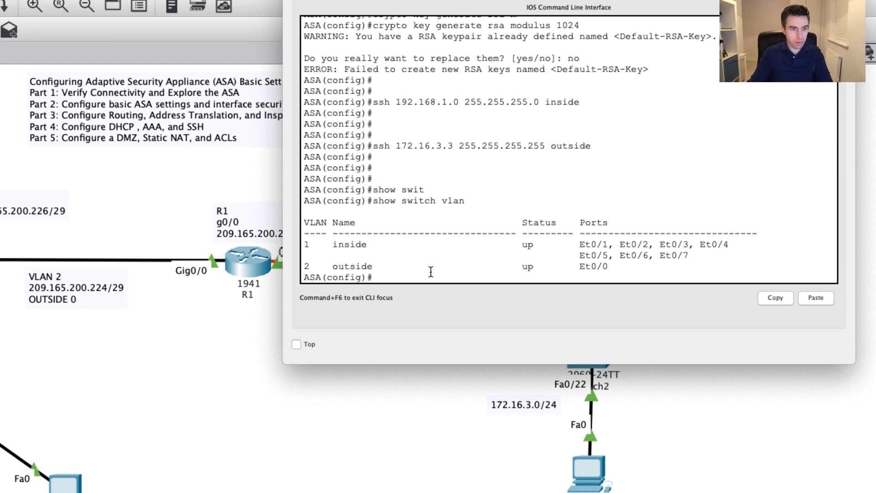
Create the VLAN 3 interface on the ASA and assign it IP address 192.168.2.1 with mask 255.255.255.0.
text(interface)
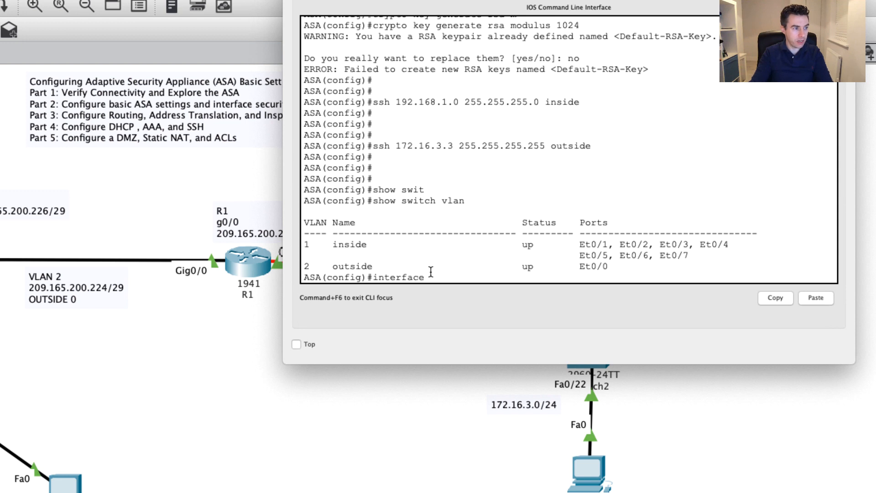
text( vlan 3)
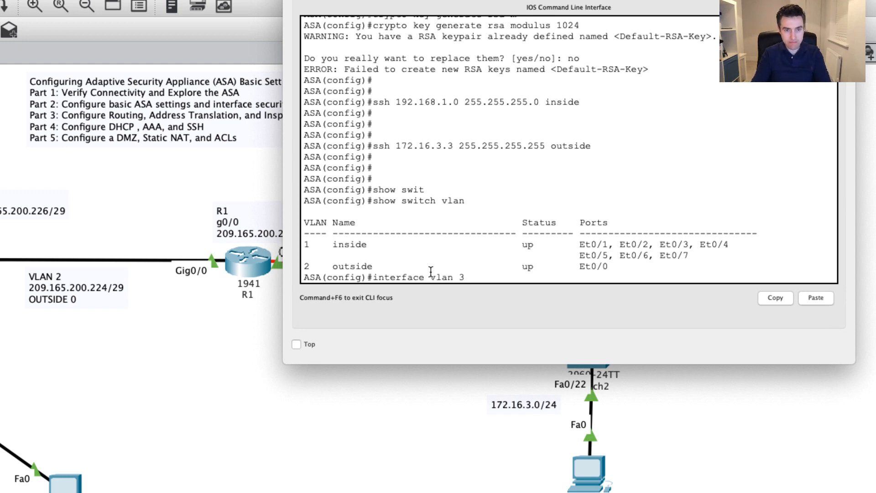
key(Return)
text(ip add)
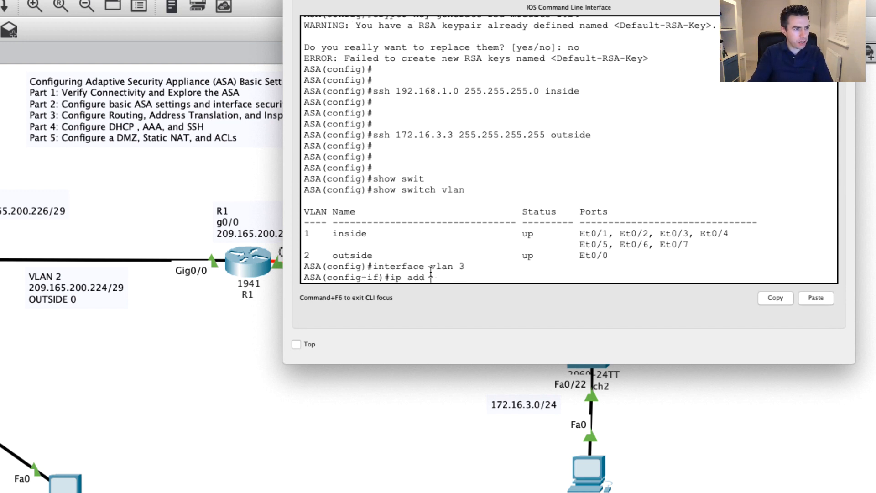
text( 19)
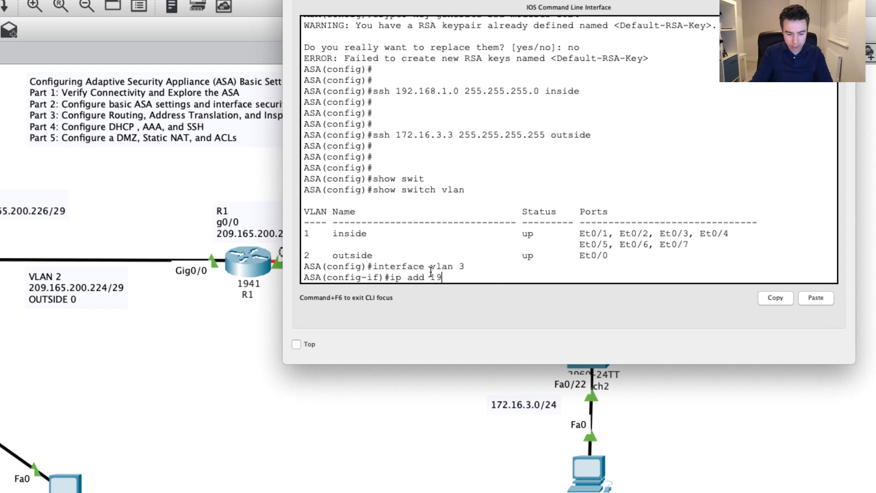
text(2.168.2.1)
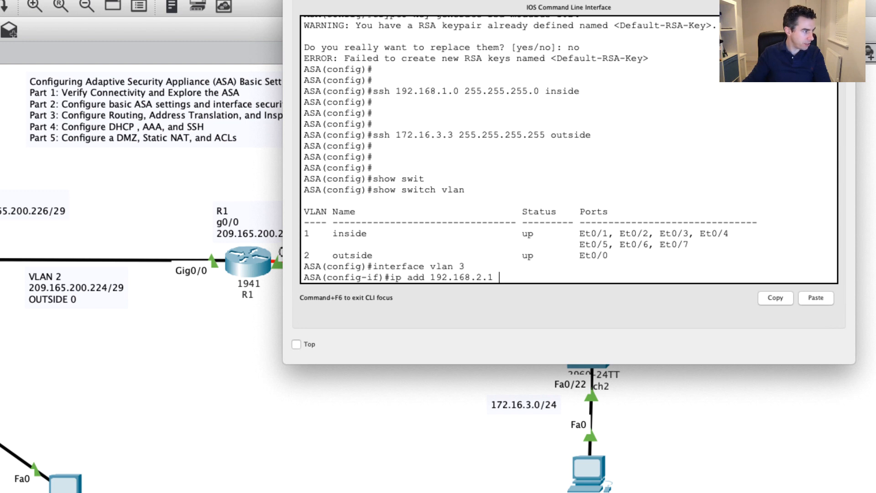
text( 255.)
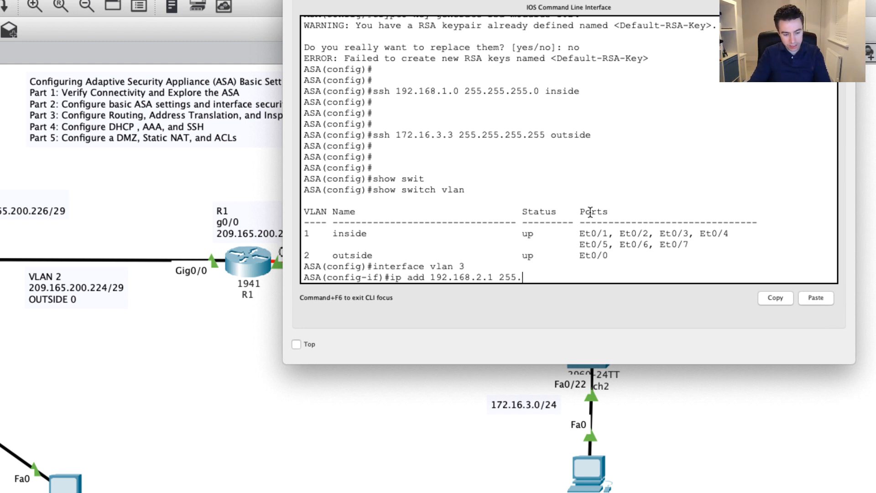
text(255.255.)
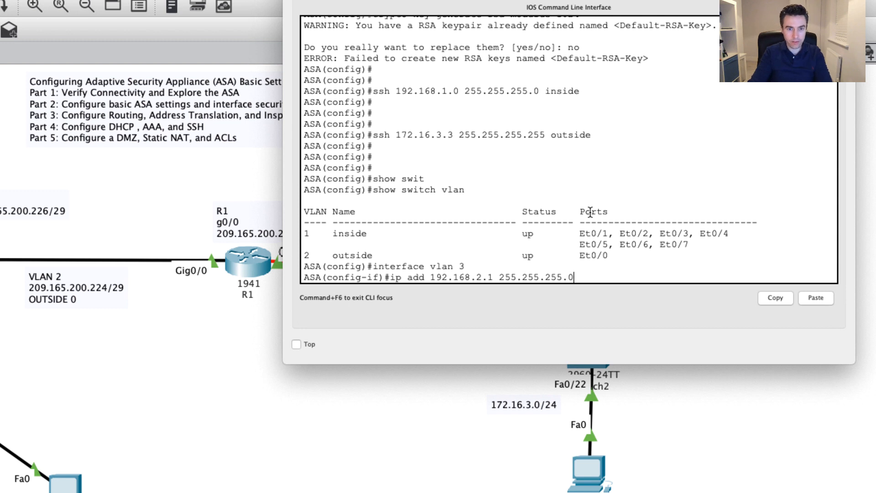
key(Return)
Block the VLAN 3 interface from forwarding traffic to VLAN 1 with no forward interface vlan 1.
text(no)
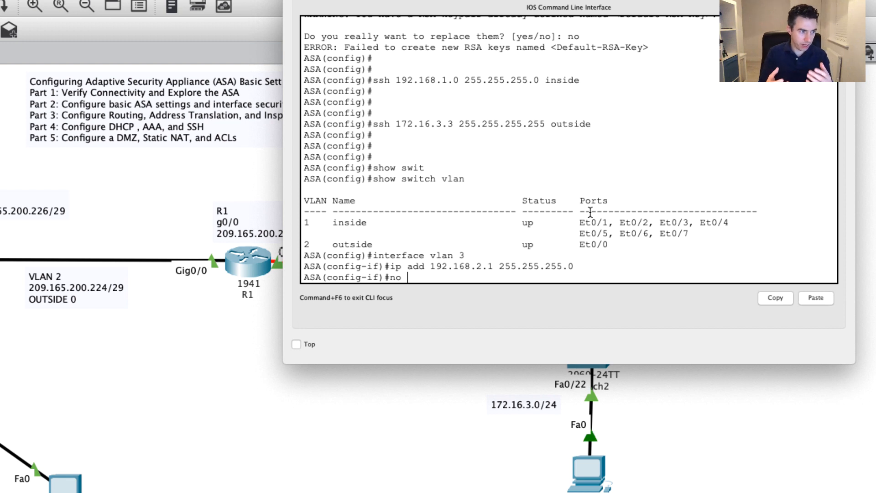
text(fo)
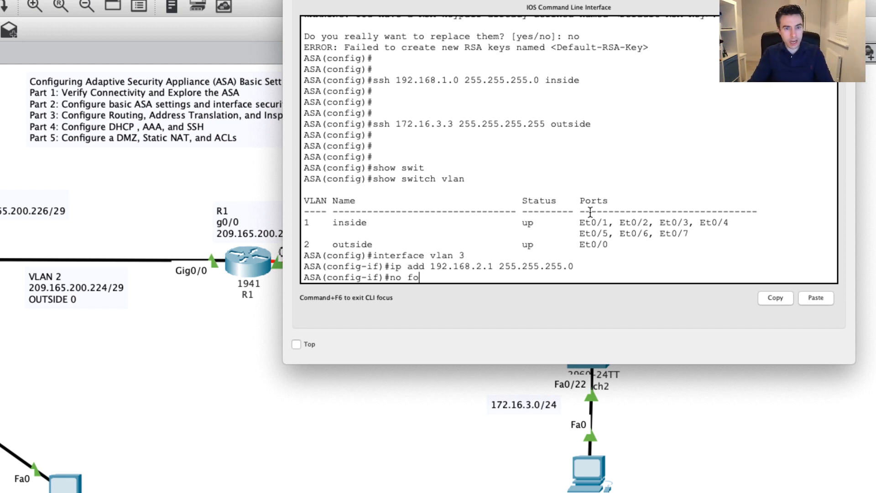
text(rward interface vlan 1)
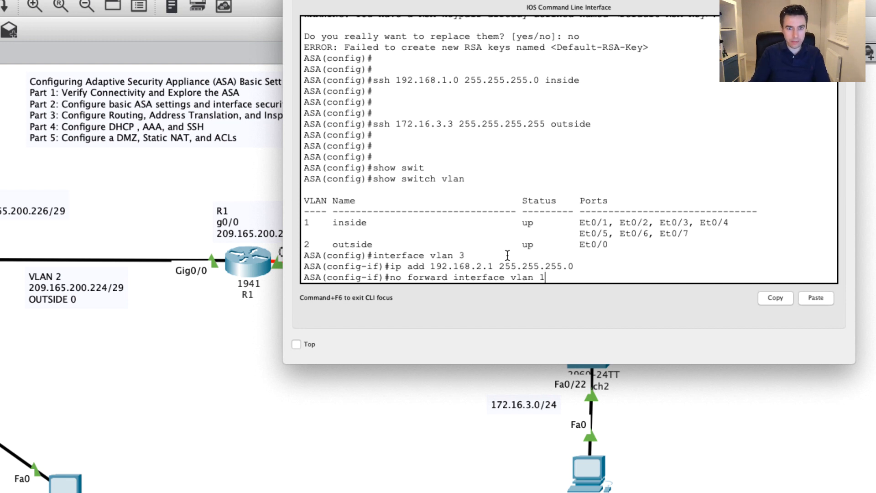
key(Return)
key(Return)
key(Return)
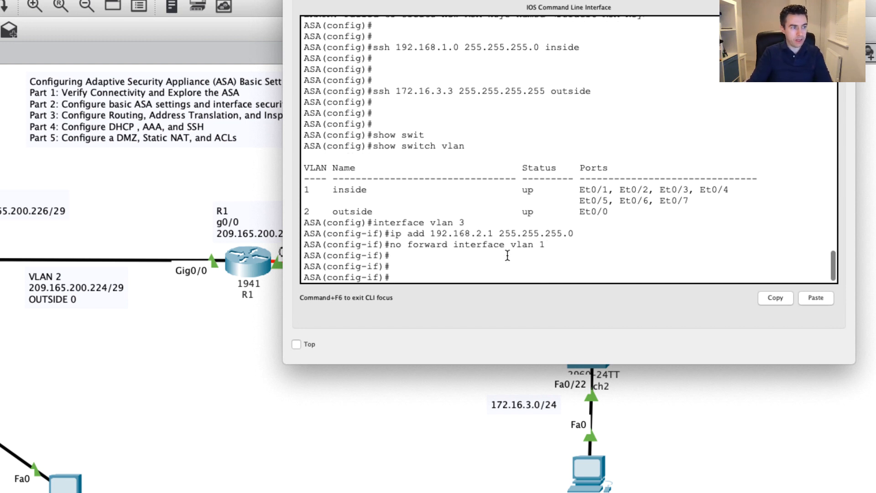
key(Return)
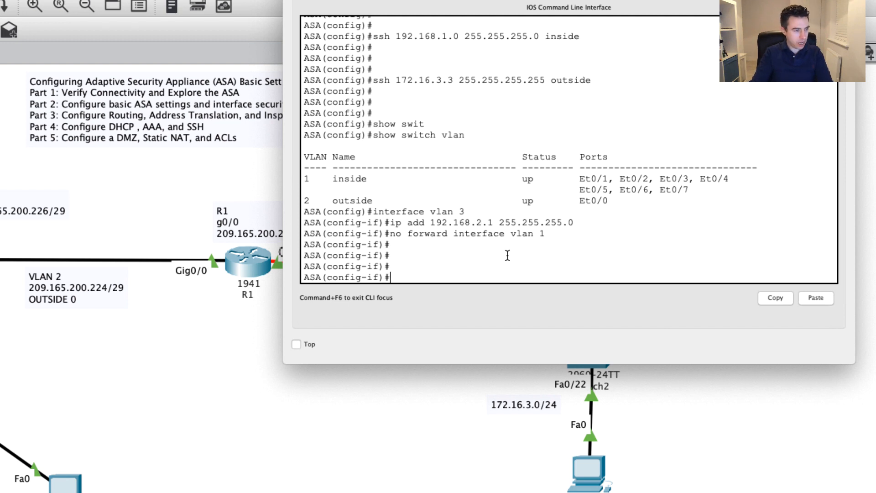
Name the VLAN 3 interface dmz and set its security level to 70.
text(nameif )
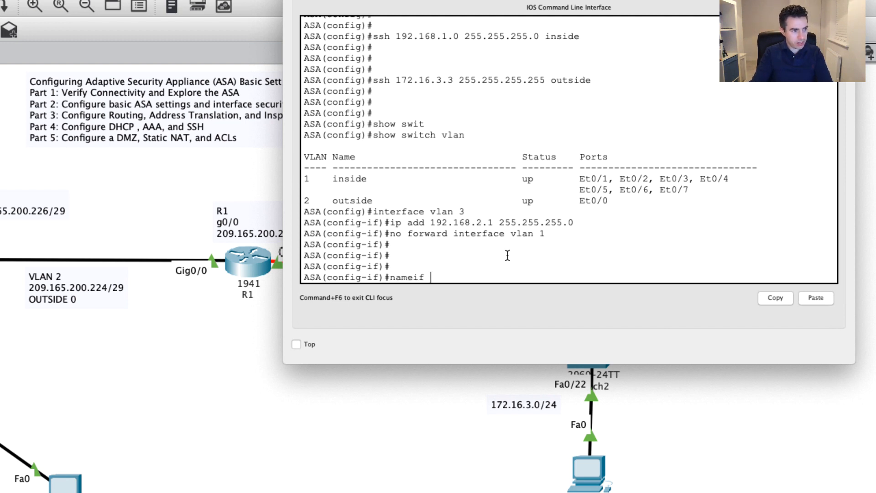
text(dmz)
key(Return)
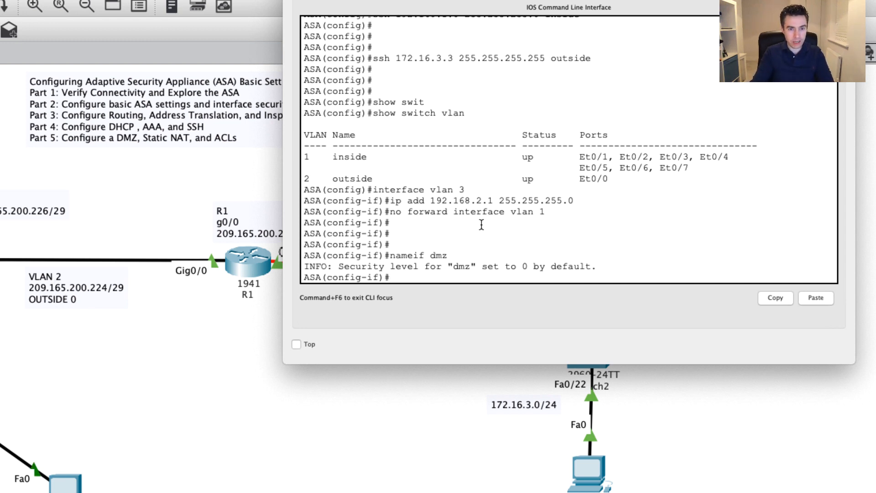
text(secur)
key(Tab)
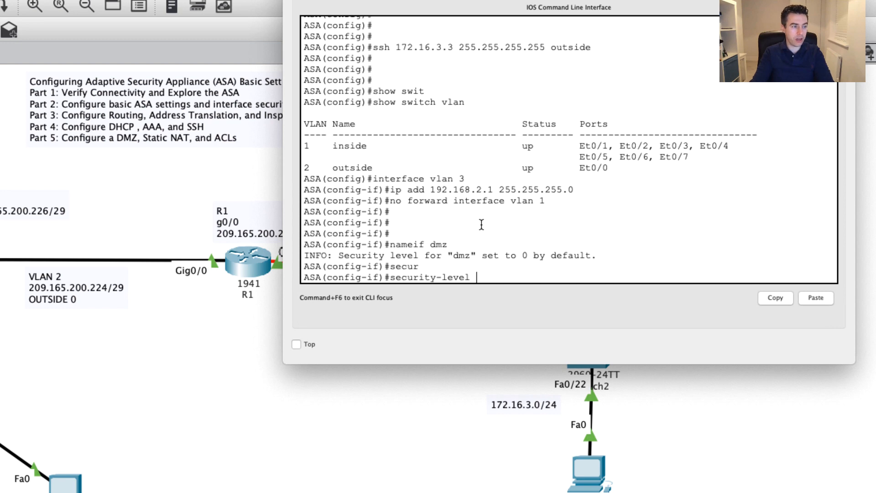
text(70)
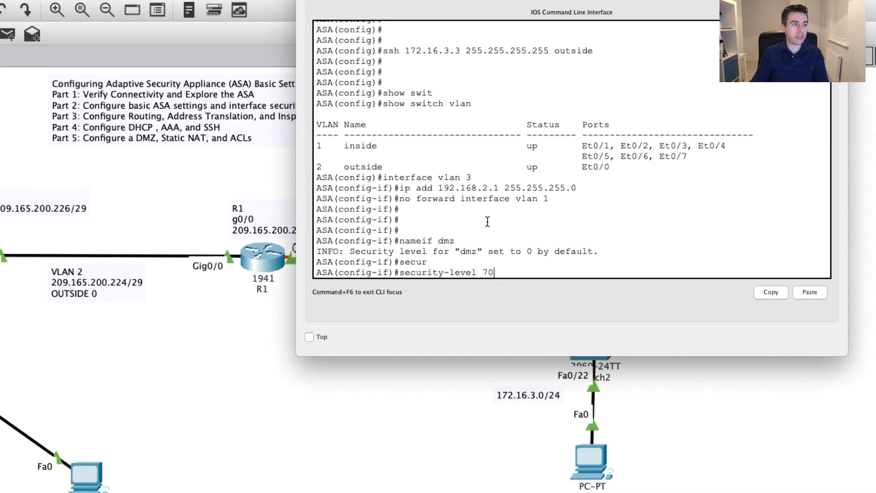
key(Return)
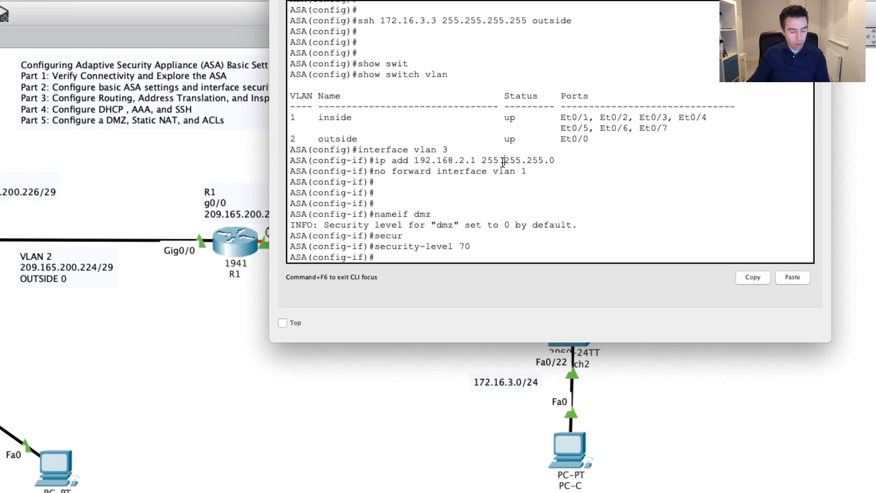
key(Return)
key(Return)
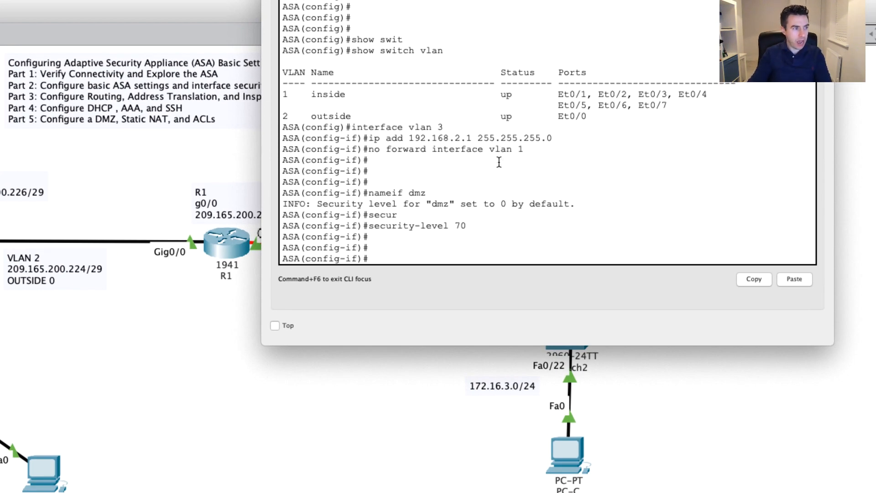
List the switch VLANs again with show switch vlan and examine the dmz entry's status and ports.
key(Up)
key(Up)
key(Up)
key(Up)
key(Up)
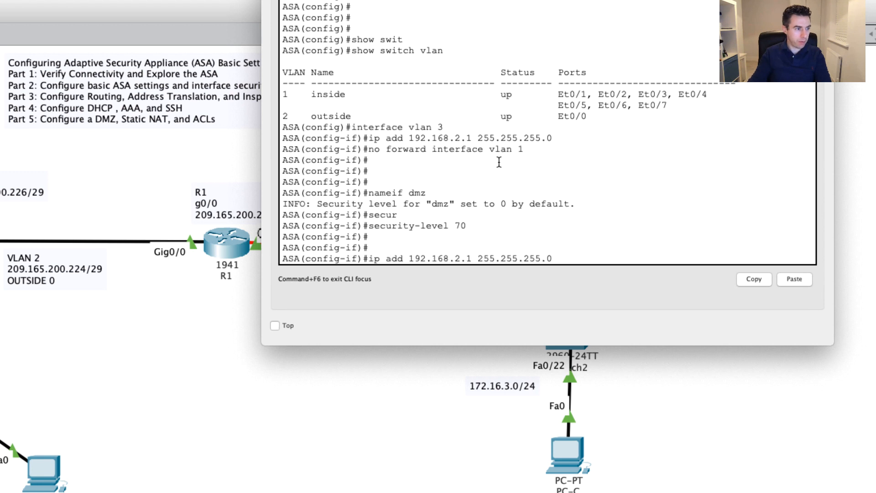
key(Up)
key(Up)
key(Return)
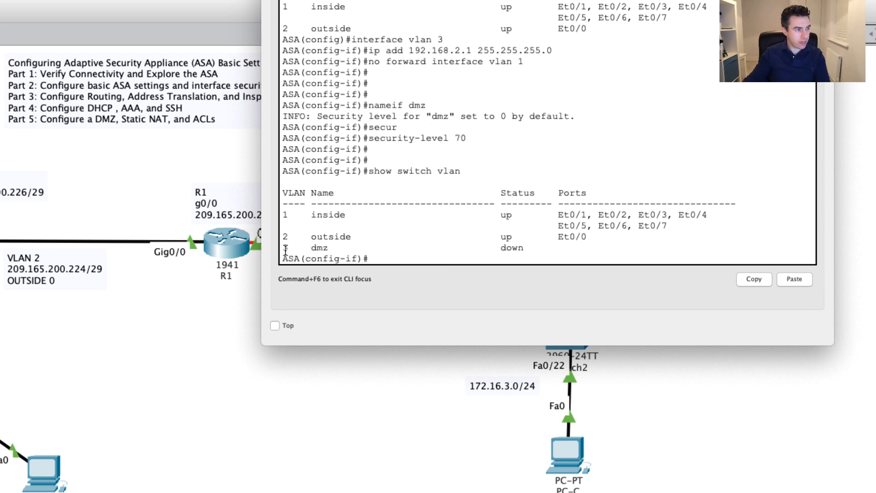
drag(284, 248, 529, 246)
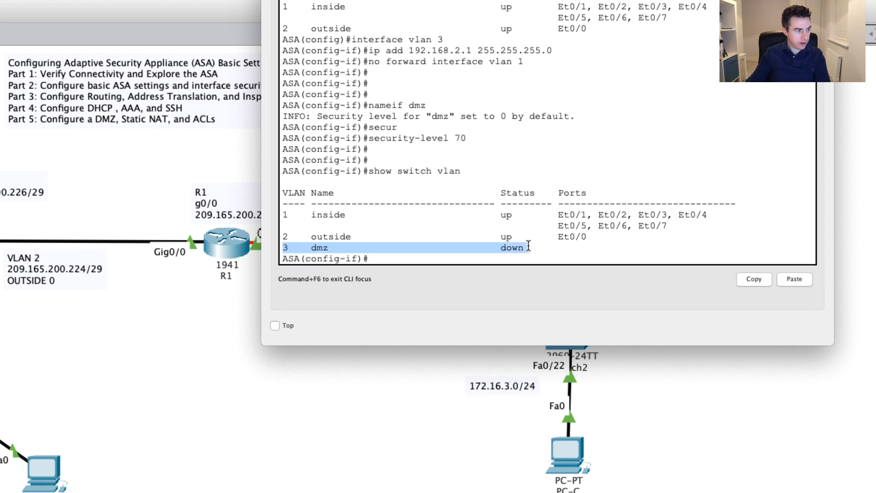
double_click(319, 247)
double_click(507, 247)
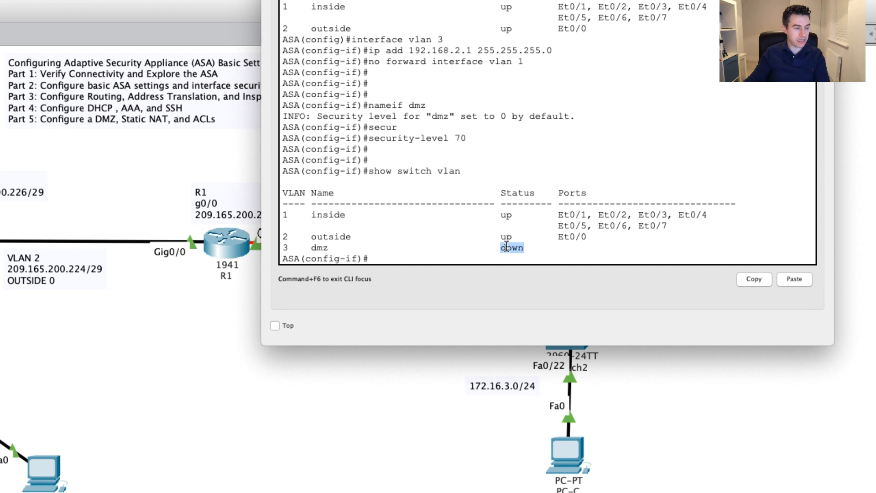
click(564, 250)
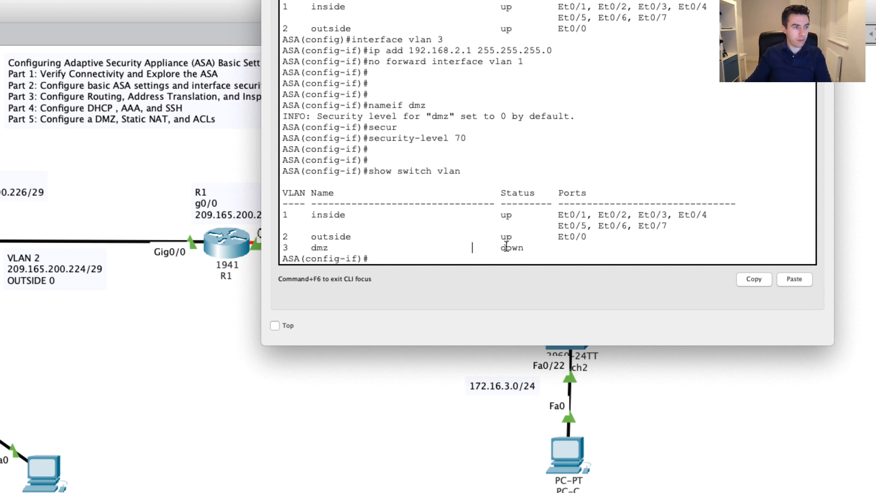
drag(498, 247, 525, 248)
click(524, 248)
click(414, 261)
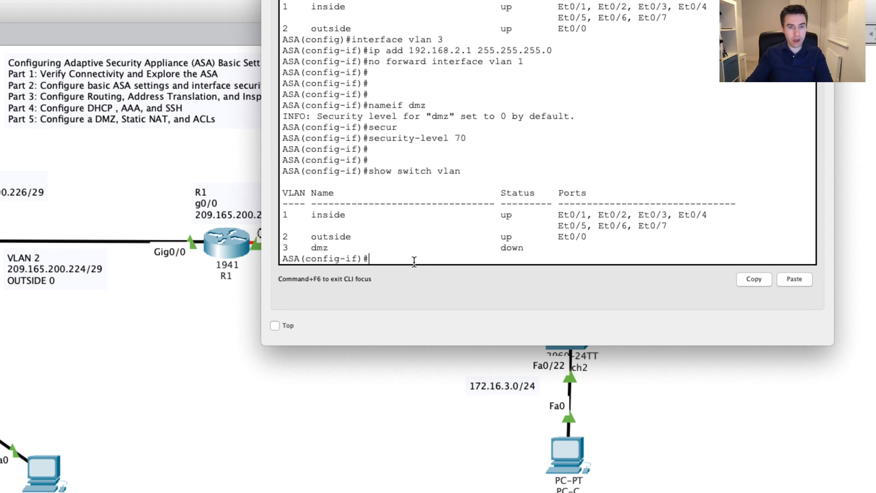
Assign the ASA's interface e0/2 to access VLAN 3 with switchport access vlan 3.
text(int)
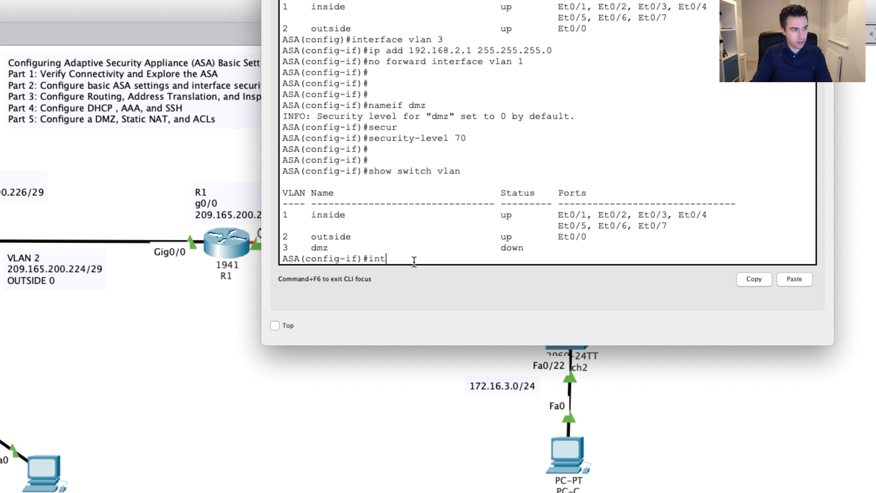
text( e0/)
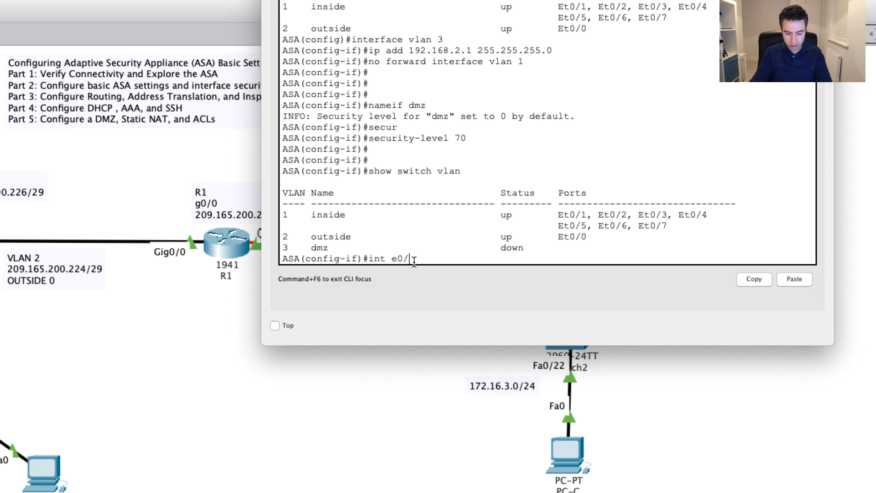
text(2)
key(Return)
text(s)
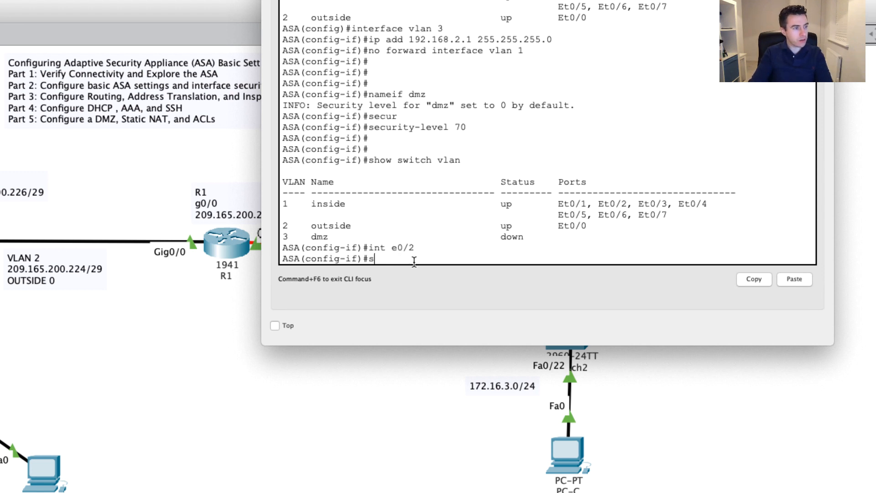
text(wit)
key(Tab)
text(acc)
key(Tab)
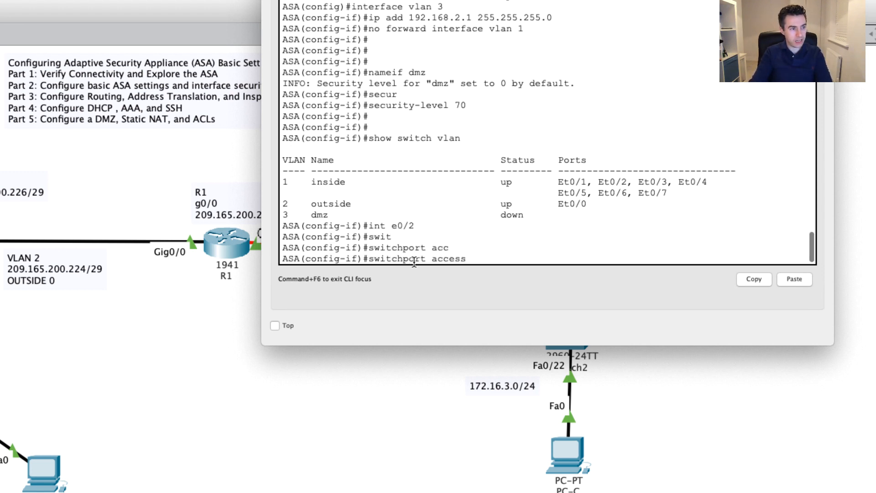
text(vlan 3)
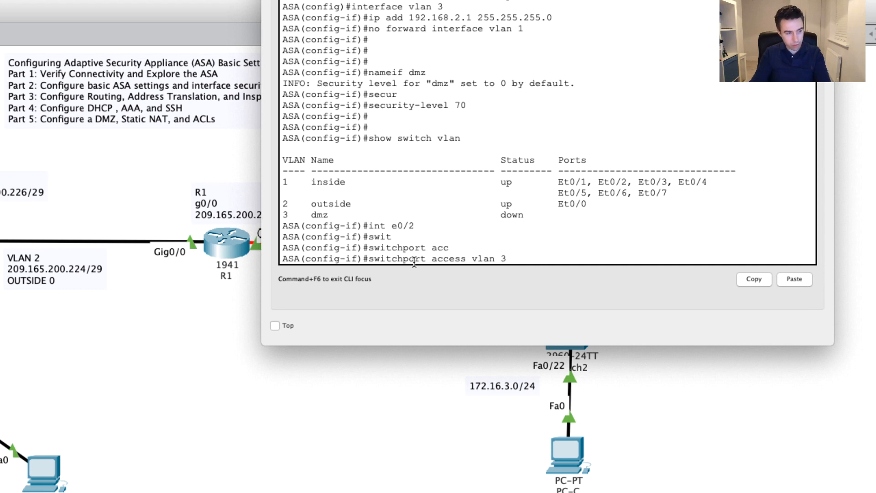
key(Return)
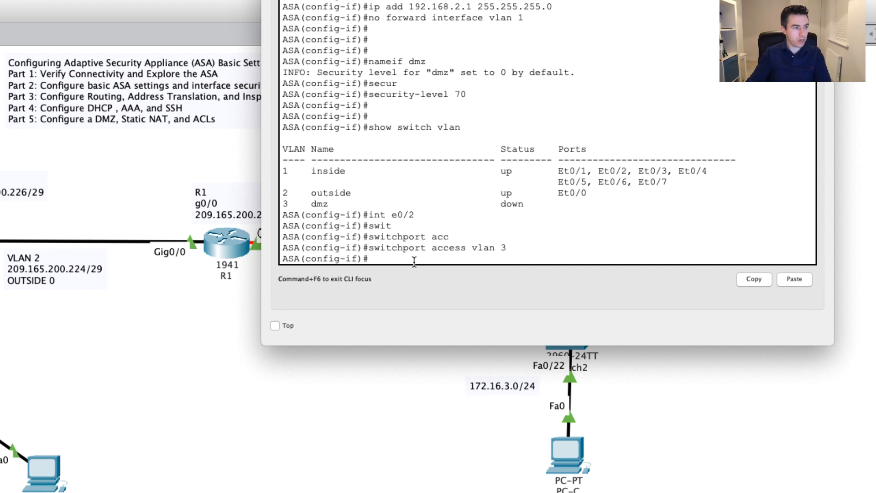
Rerun show switch vlan and check the port assigned to the dmz VLAN against the ASA's link in the topology.
key(Up)
key(Up)
key(Up)
key(Up)
key(Up)
key(Up)
key(Up)
key(Up)
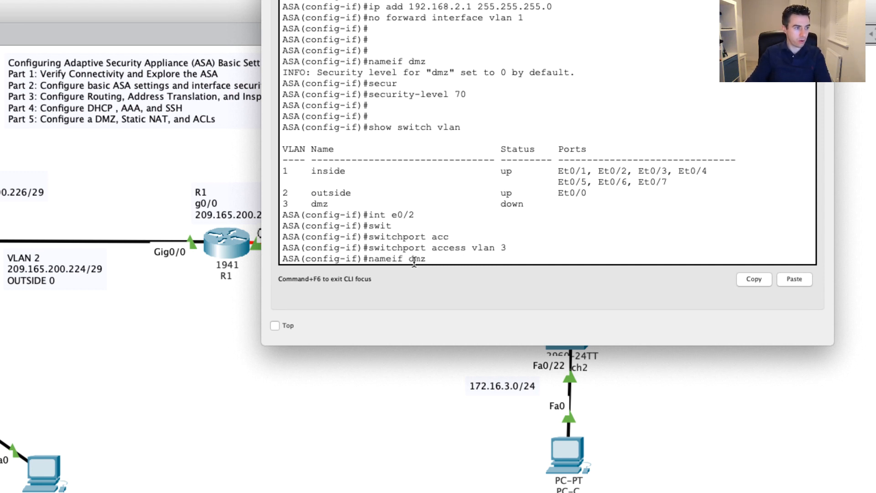
key(Down)
key(Down)
key(Return)
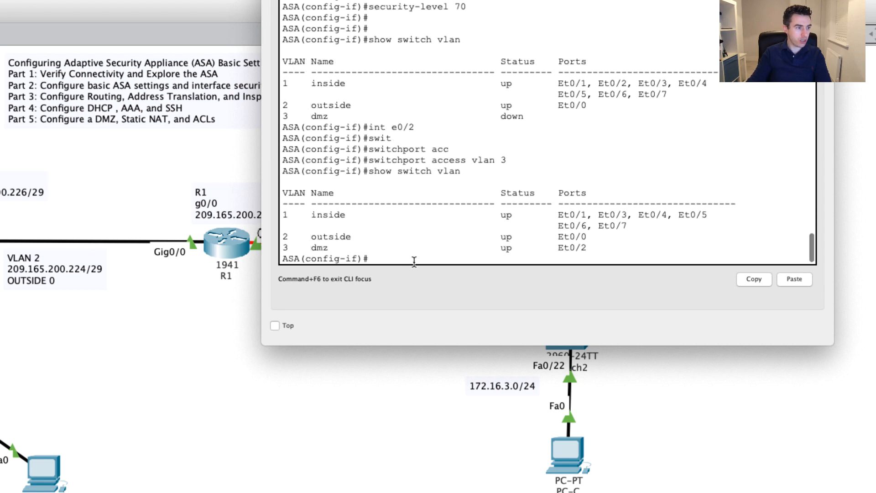
drag(576, 248, 285, 253)
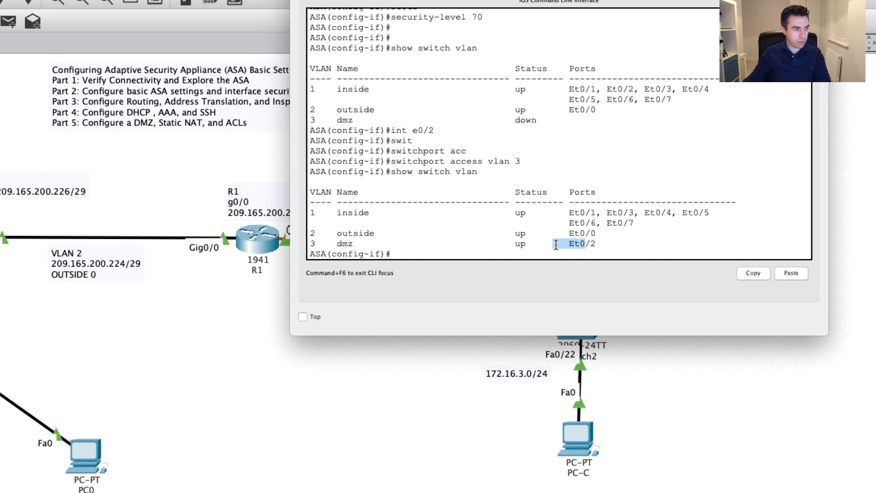
drag(437, 228, 436, 228)
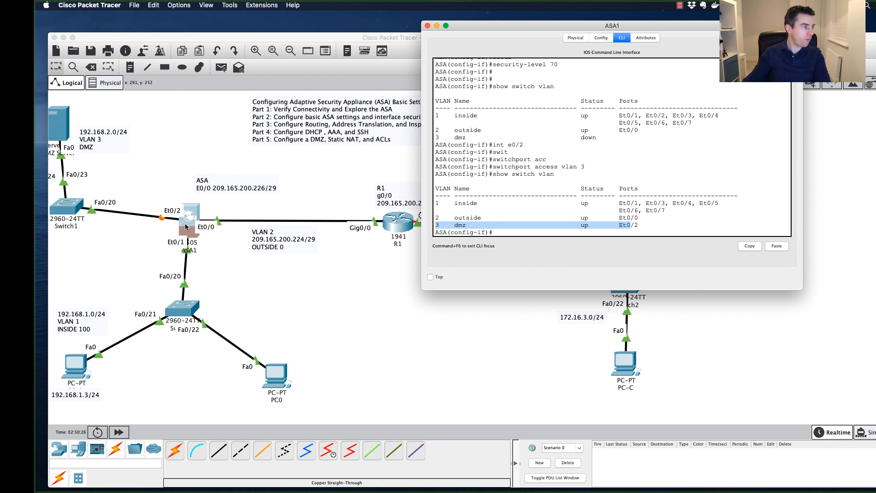
click(527, 227)
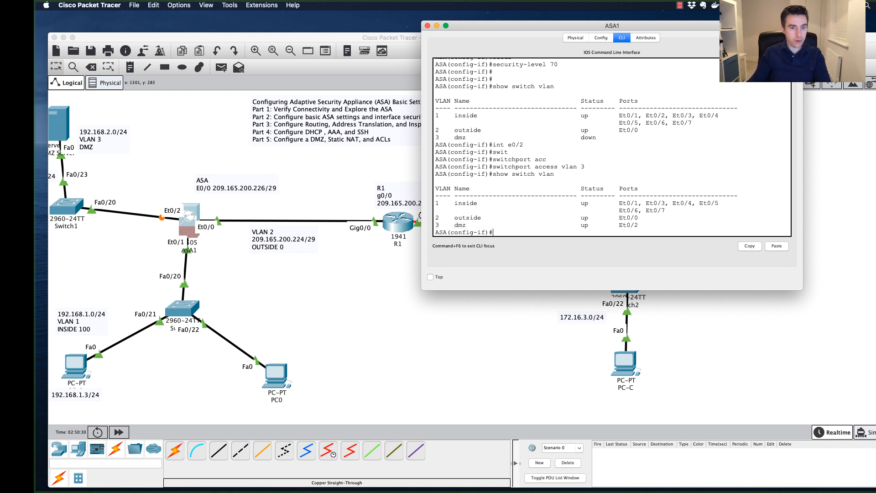
key(Return)
key(Return)
key(Return)
key(Return)
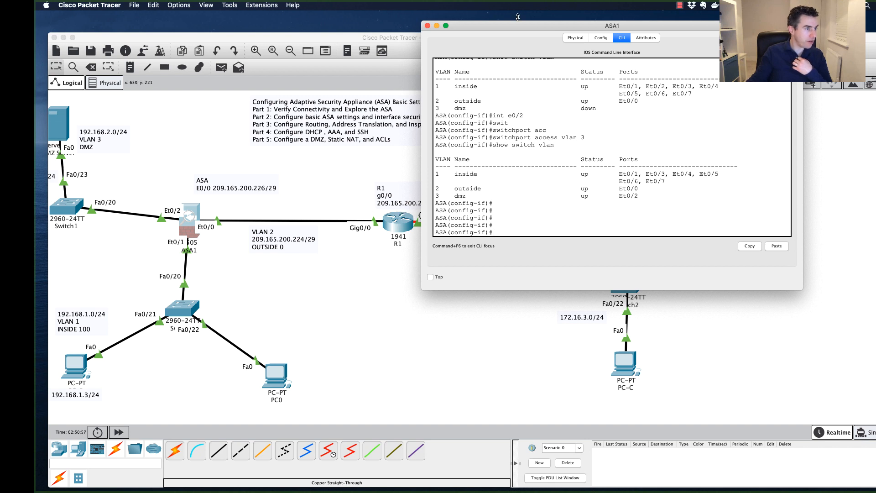
Move the ASA1 window aside, close it and examine the DMZ server's IP address details in the topology.
drag(511, 27, 547, 30)
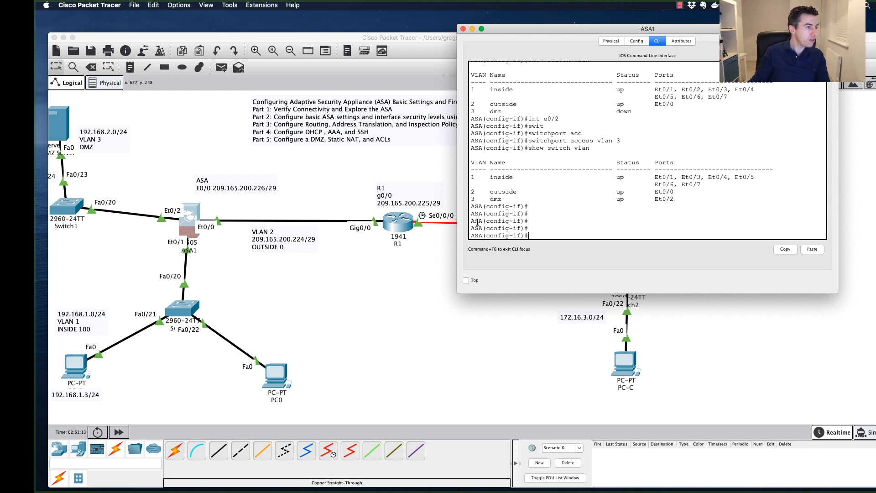
drag(593, 29, 564, 316)
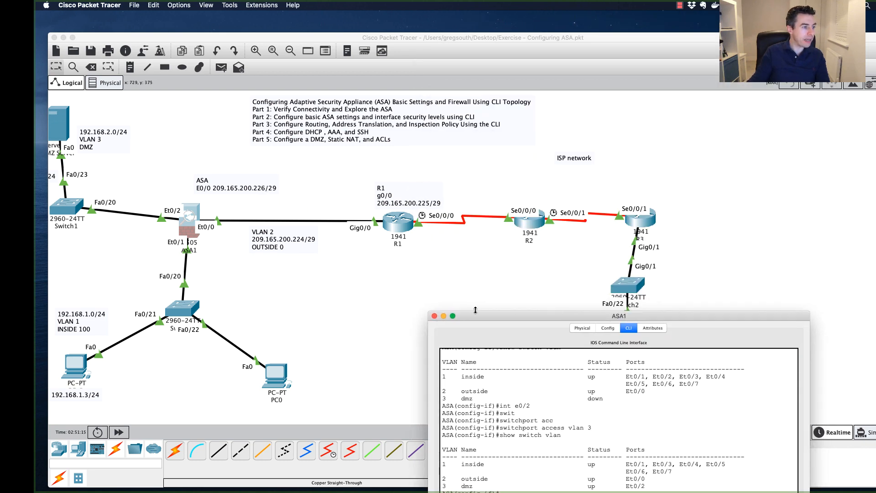
click(435, 316)
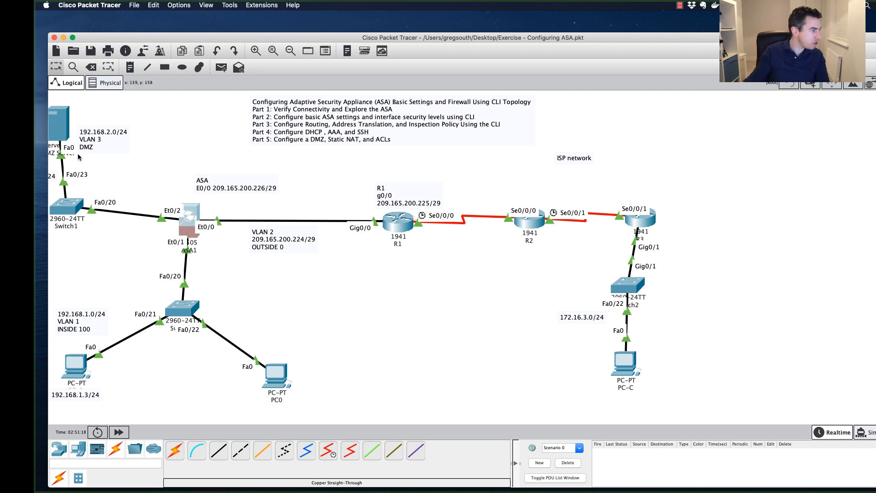
mouse_move(72, 127)
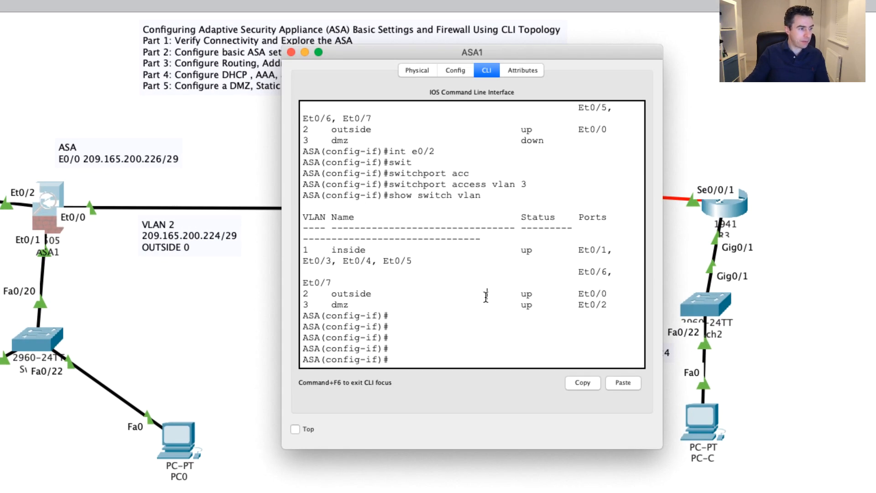
Create a network object named dmz-server on the ASA with the object network command.
key(Return)
key(Return)
key(Return)
text(obje)
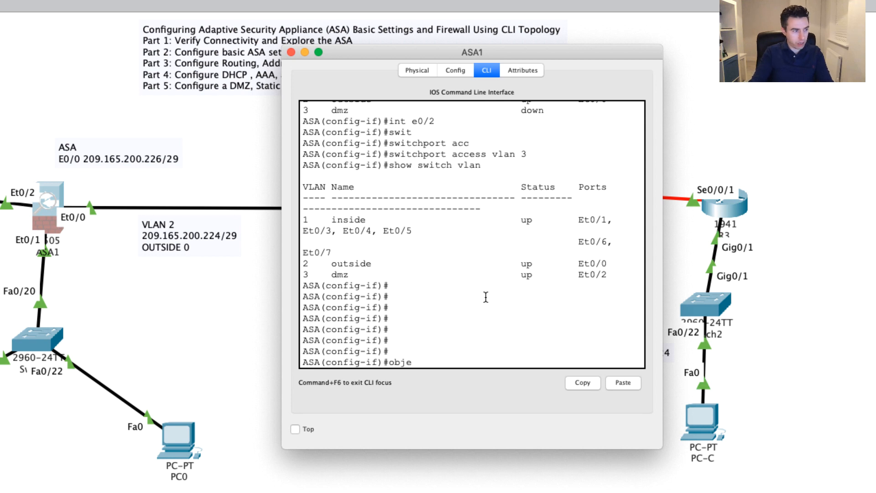
text(ct)
key(Tab)
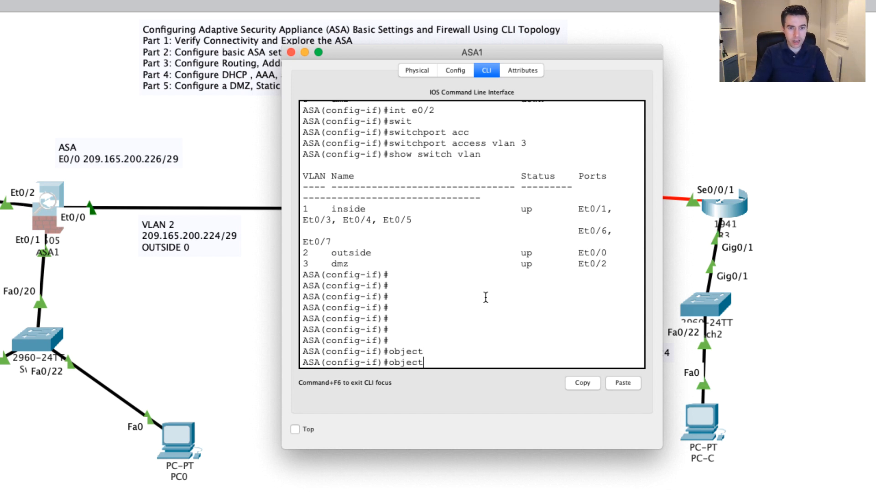
text(network)
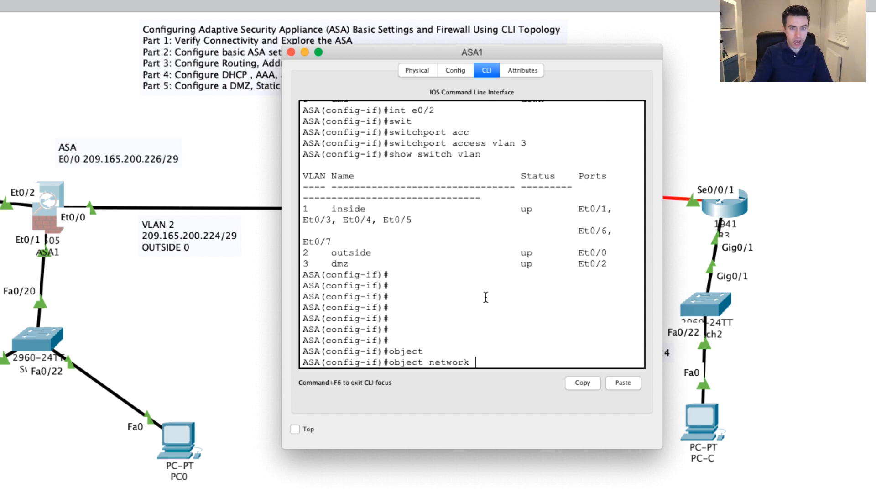
text( dmz)
key(Tab)
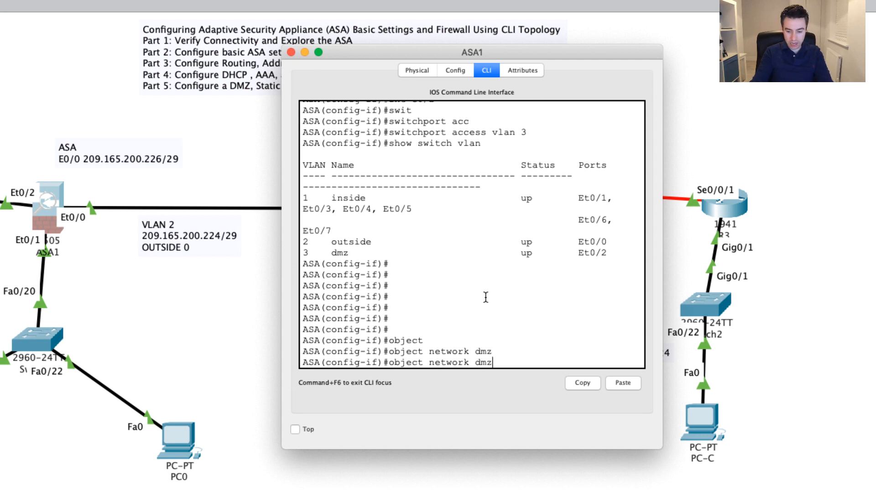
text(-serv)
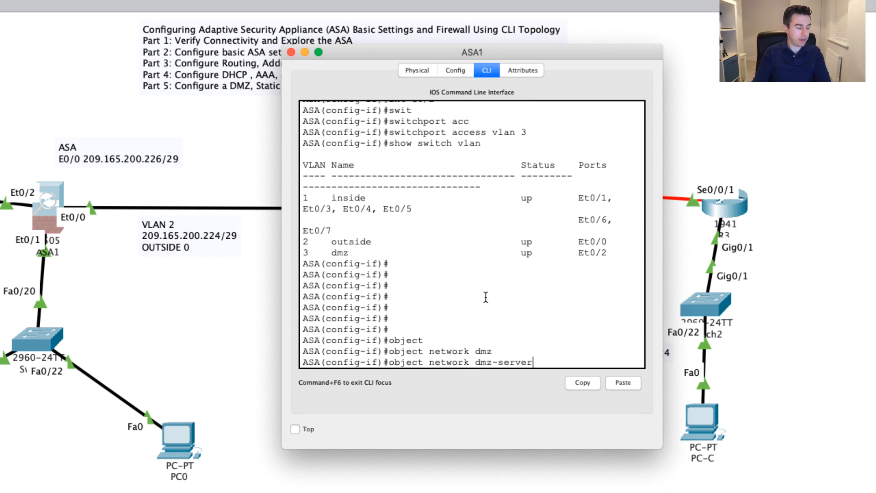
text(er)
key(Return)
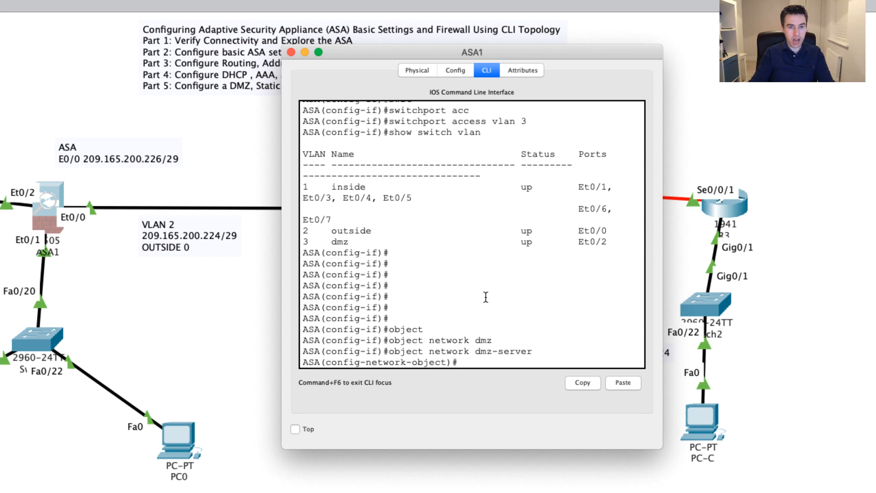
Define 192.168.2.3 as the host address of the dmz-server object.
text(ho)
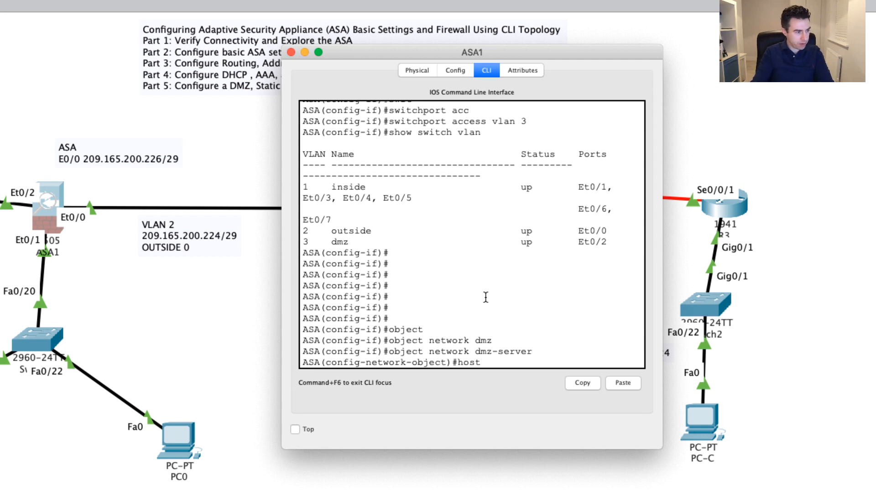
text(st)
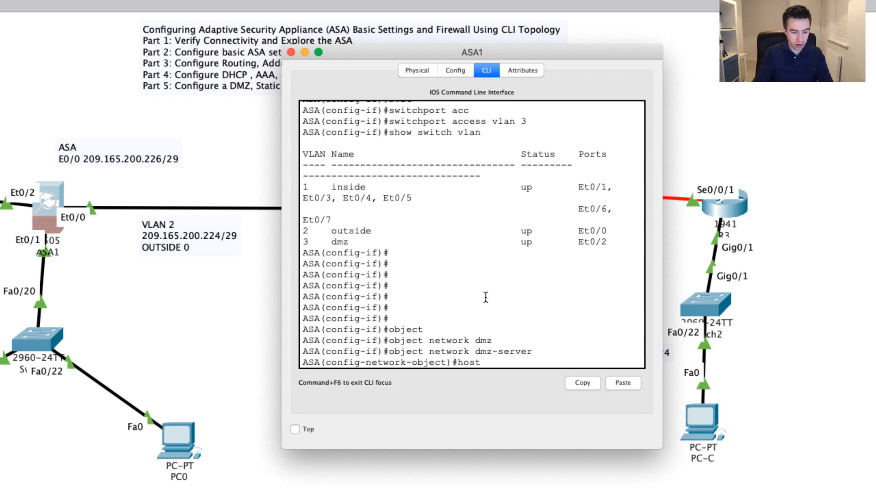
text( 192.168.)
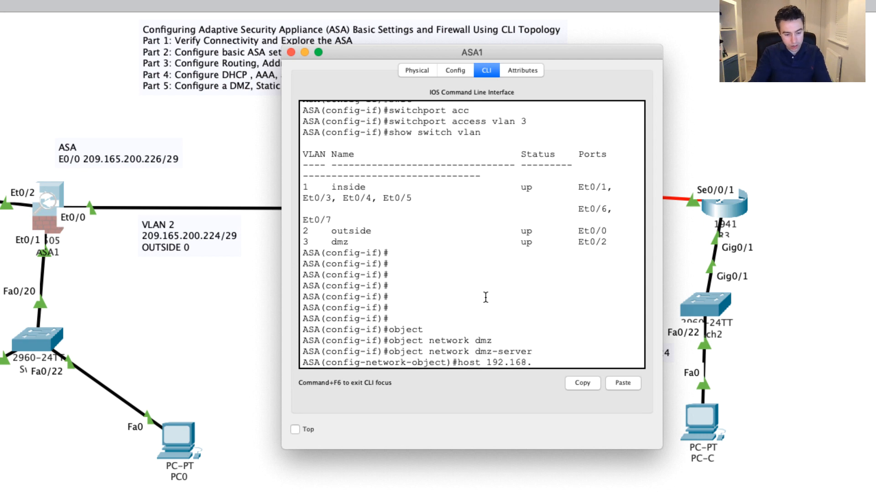
text(2.3)
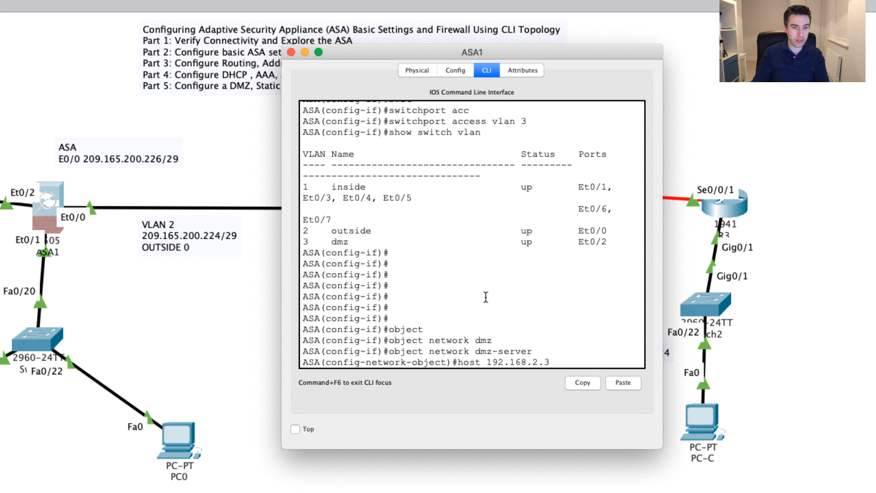
key(Return)
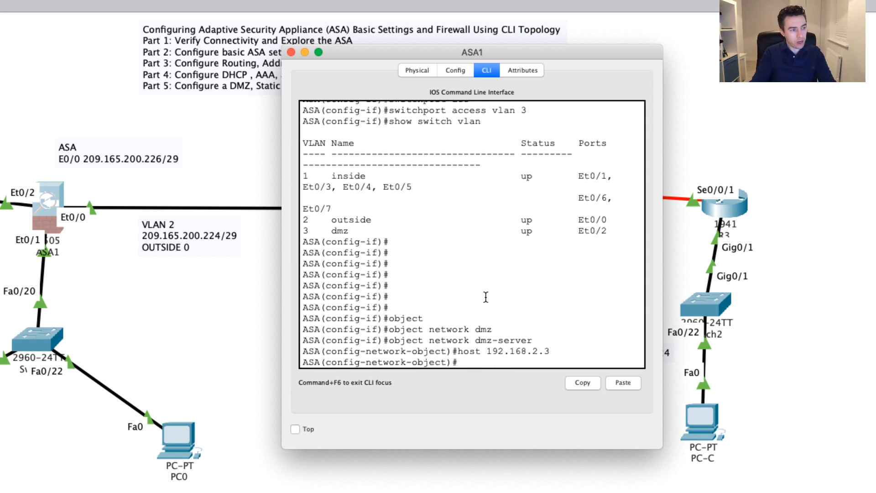
Add static NAT for dmz-server from dmz to outside as 209.165.200.227, checking the interface names with inline help, and exit configuration mode.
text(nat)
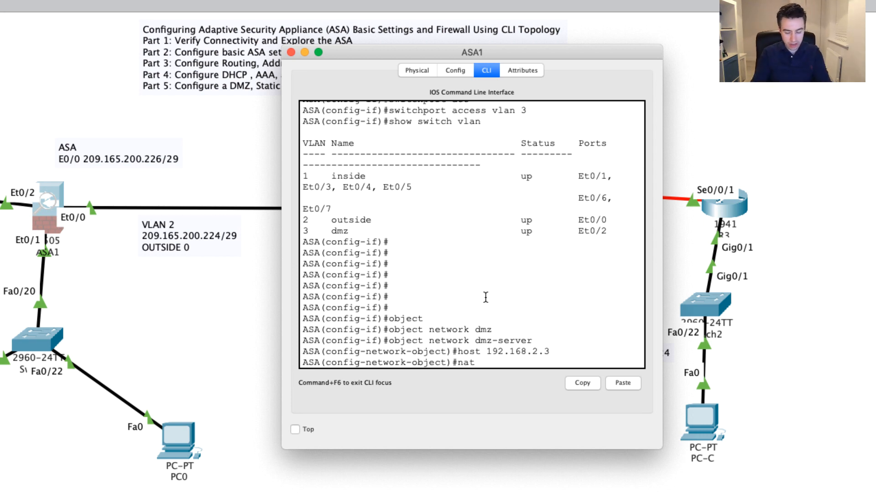
text( ()
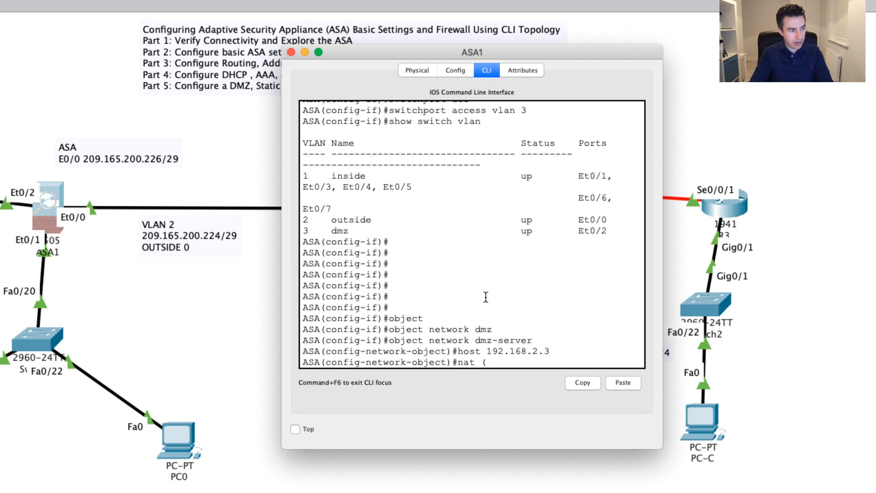
text(?)
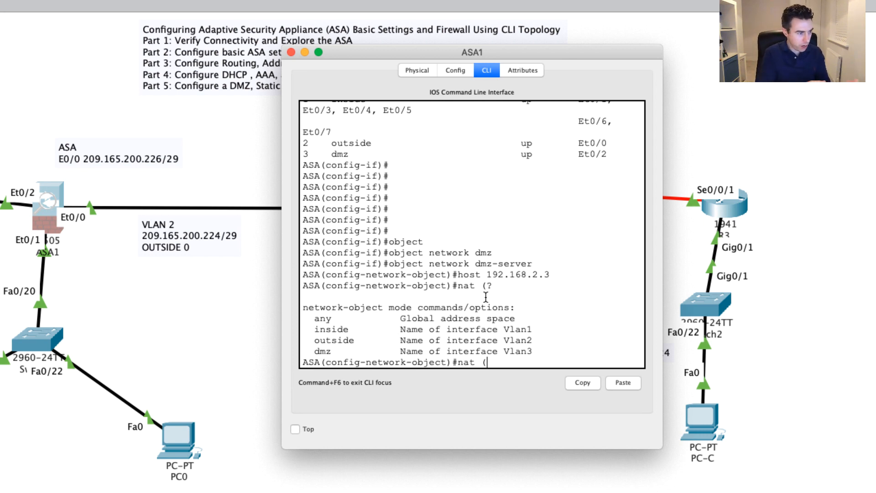
text(dmz)
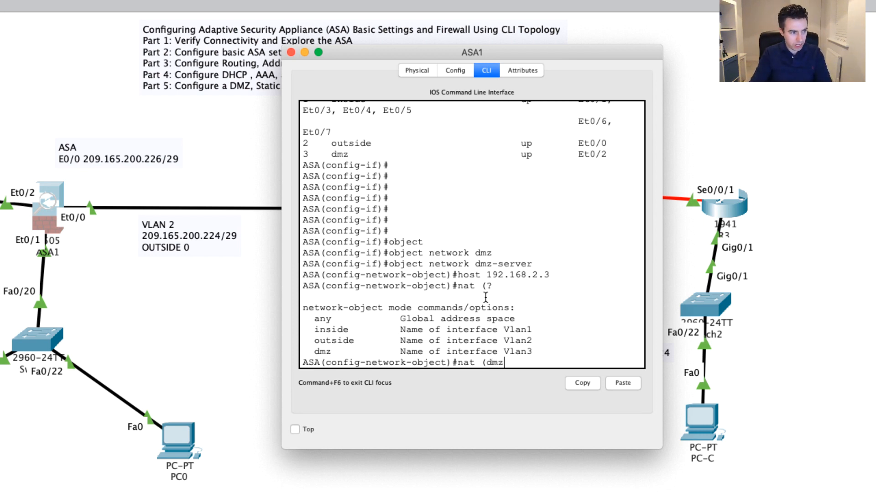
text(, outsid)
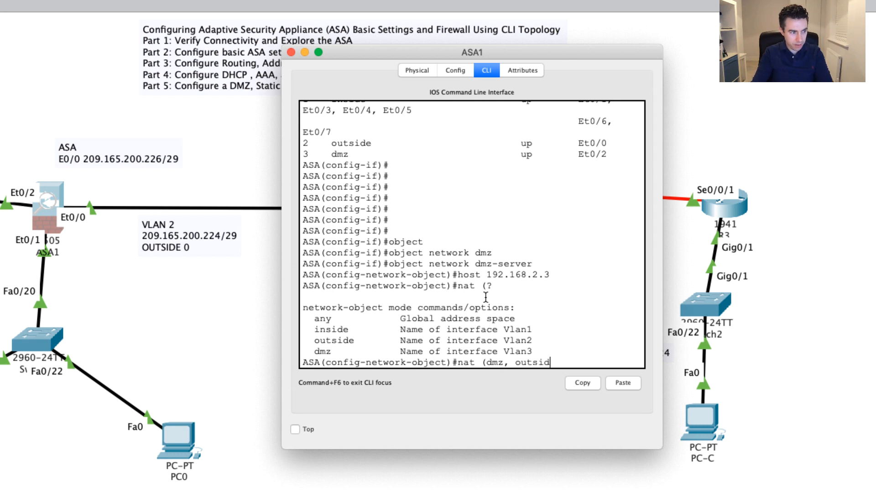
text(e) )
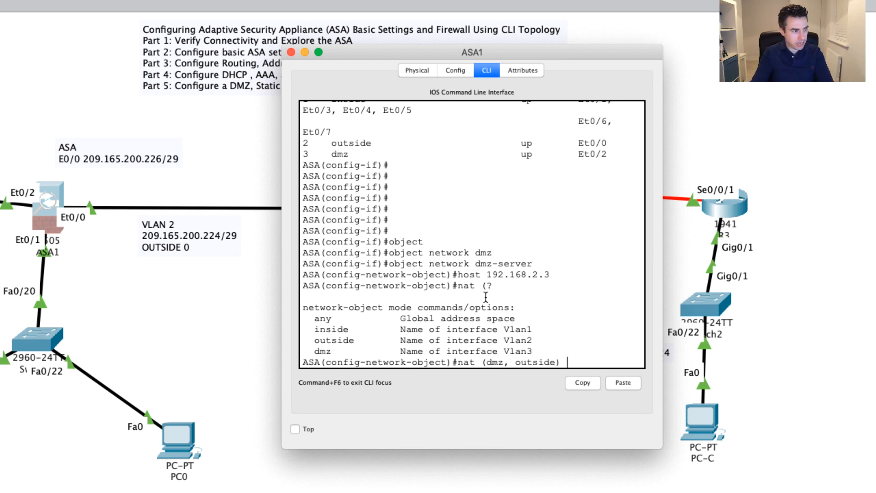
text(static )
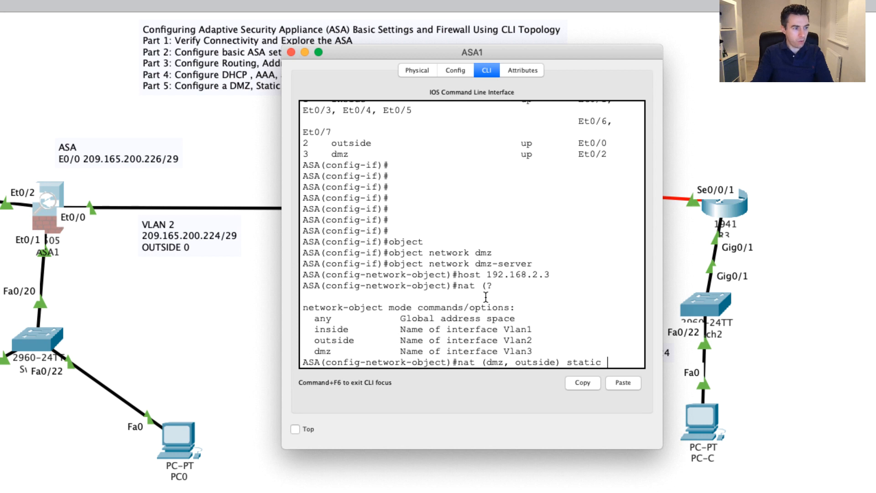
text(20)
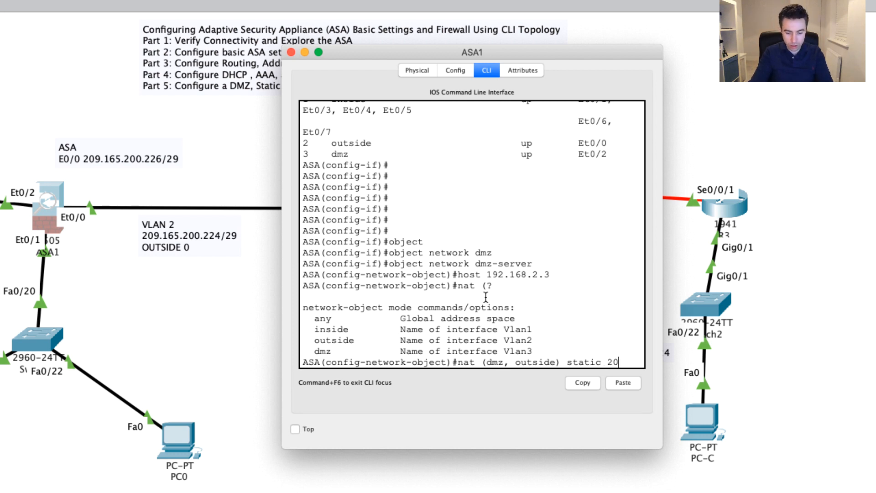
text(9.1)
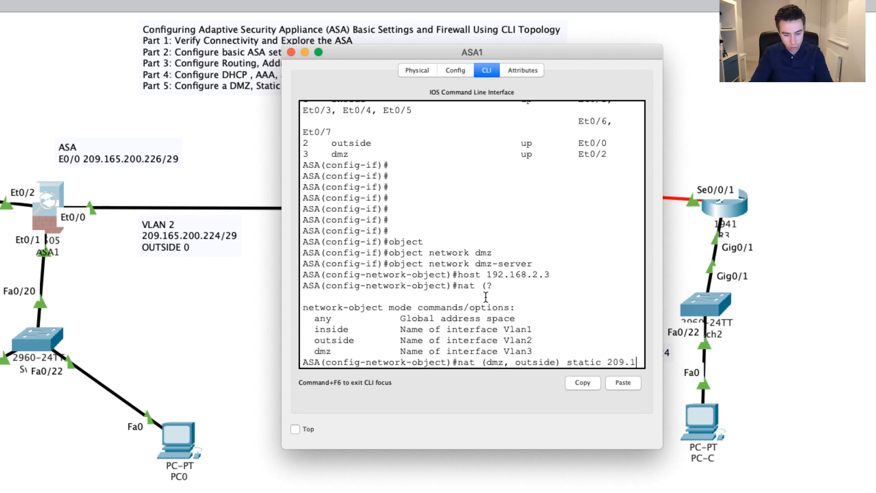
text(65.200)
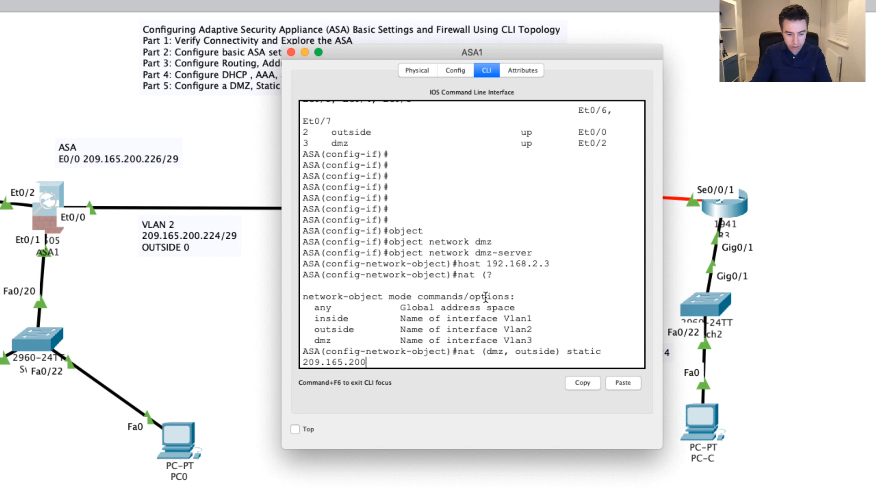
text(.227)
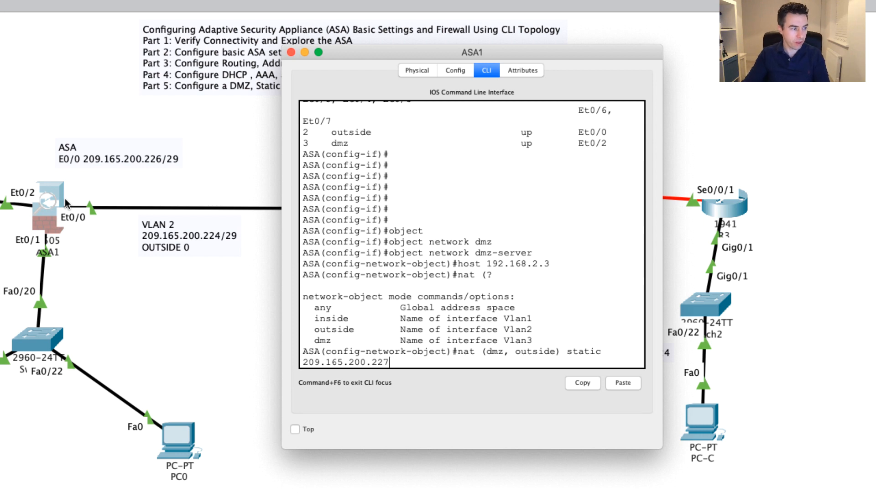
key(Return)
text(ex)
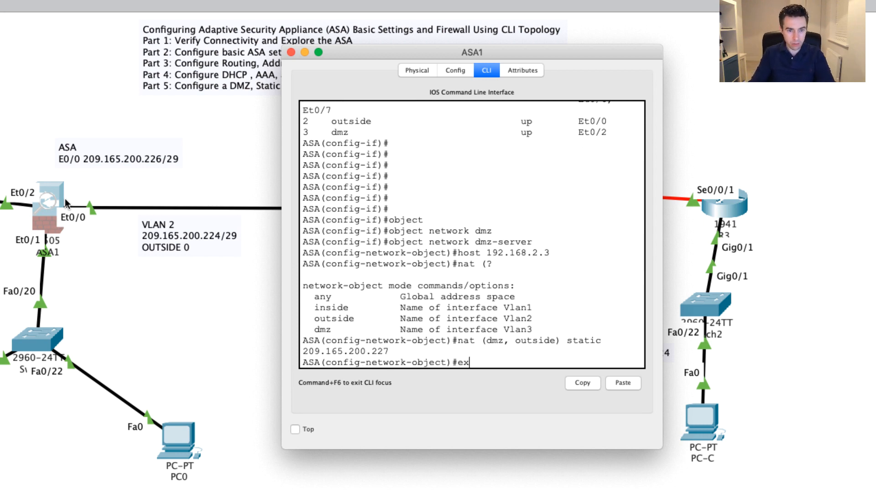
text(it)
key(Return)
key(Return)
key(Return)
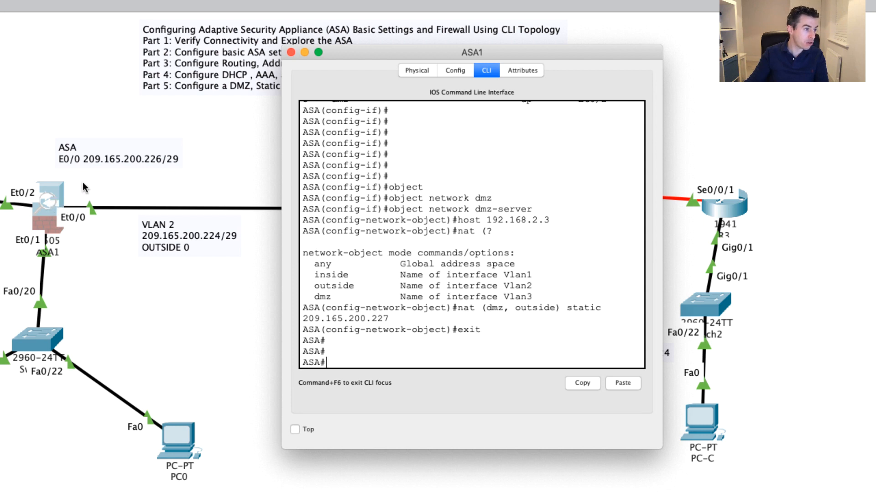
Open the command prompt of PC-C and ping the DMZ server's translated address 209.165.200.227.
click(687, 121)
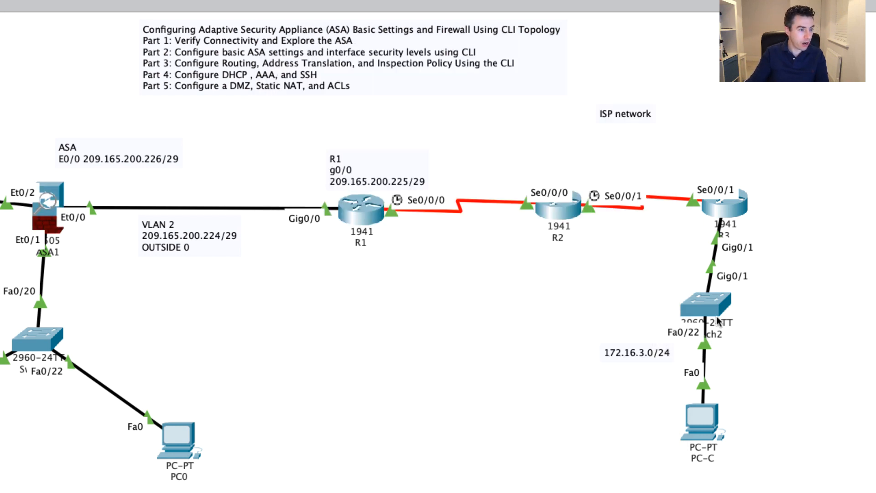
drag(710, 420, 709, 422)
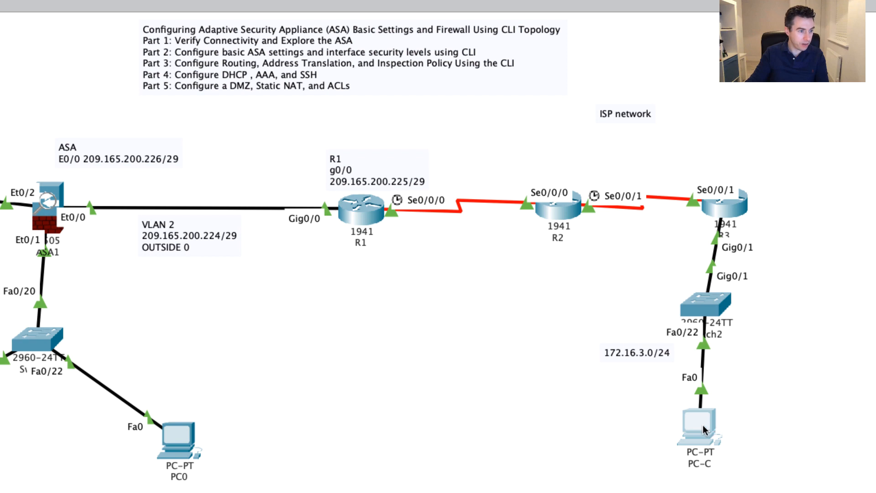
click(703, 425)
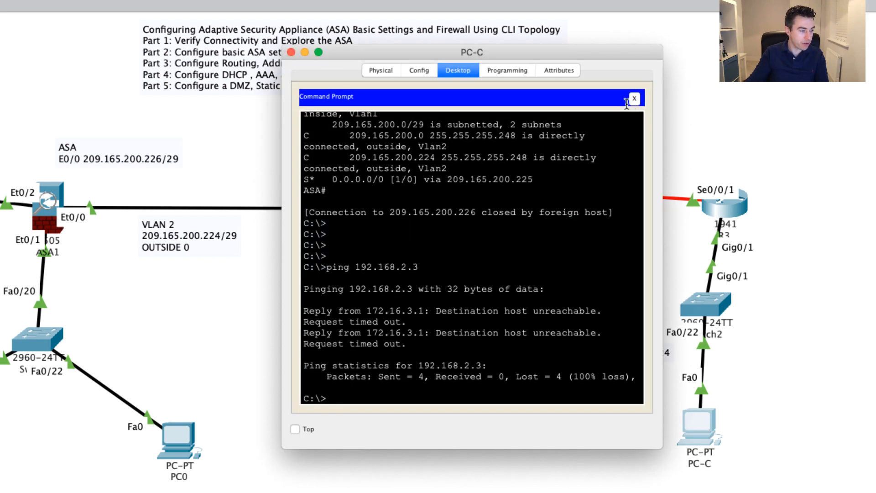
key(Up)
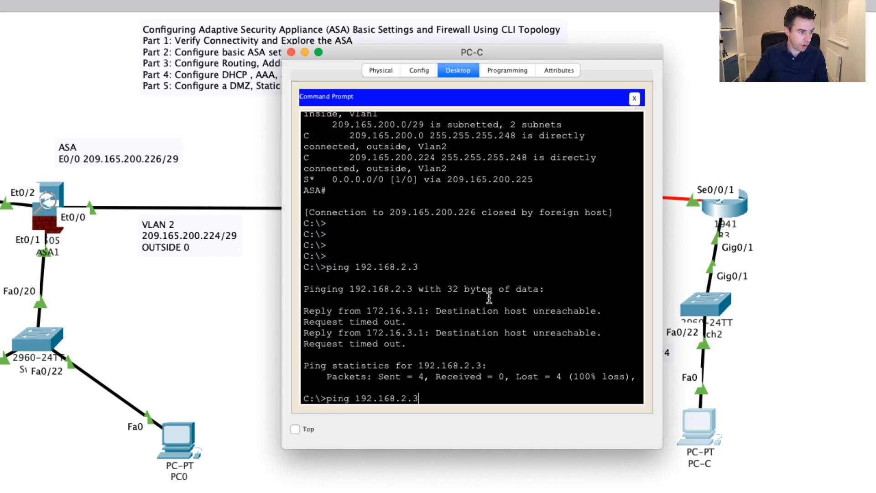
key(BackSpace)
key(BackSpace)
key(BackSpace)
key(BackSpace)
key(BackSpace)
key(BackSpace)
key(BackSpace)
key(BackSpace)
key(BackSpace)
key(BackSpace)
key(BackSpace)
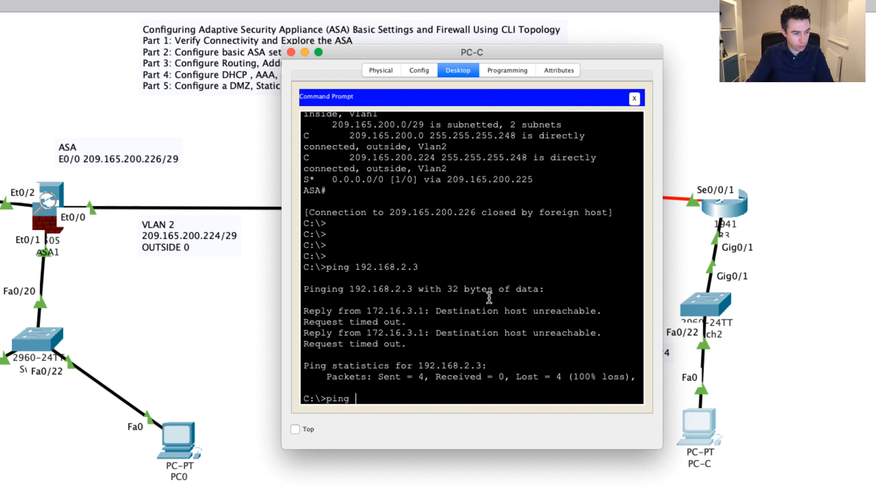
text(209.165.)
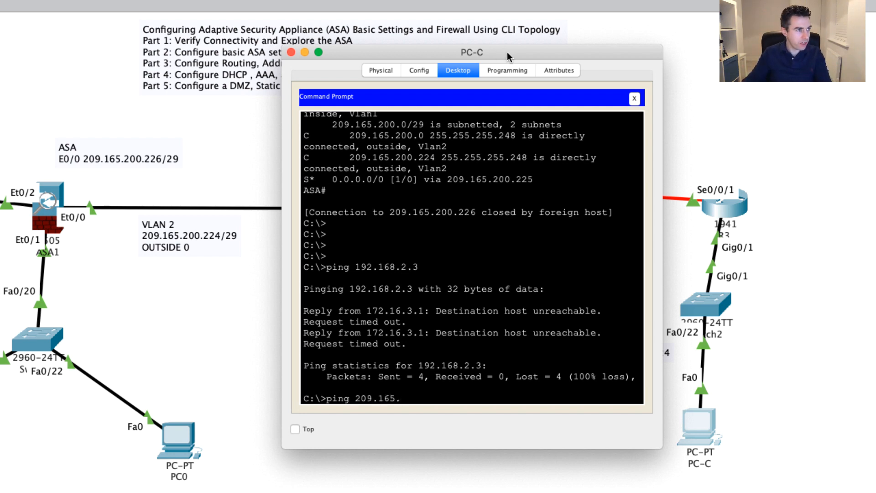
drag(509, 58, 864, 0)
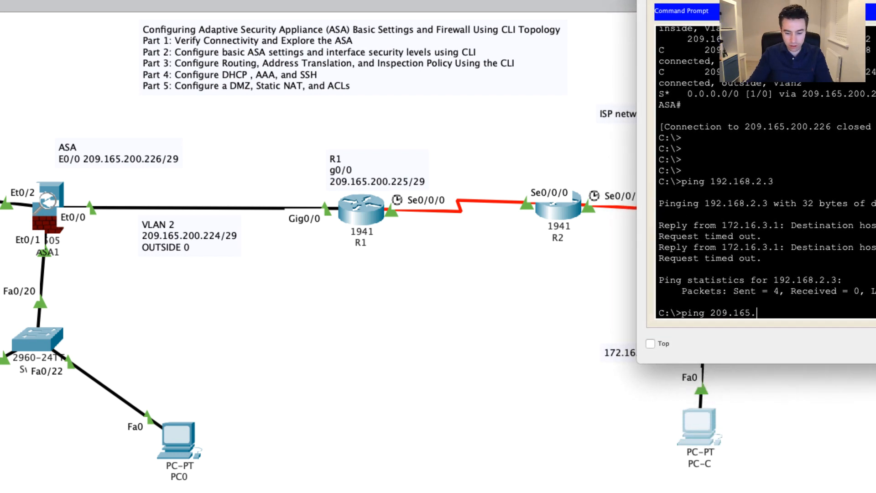
text(200.)
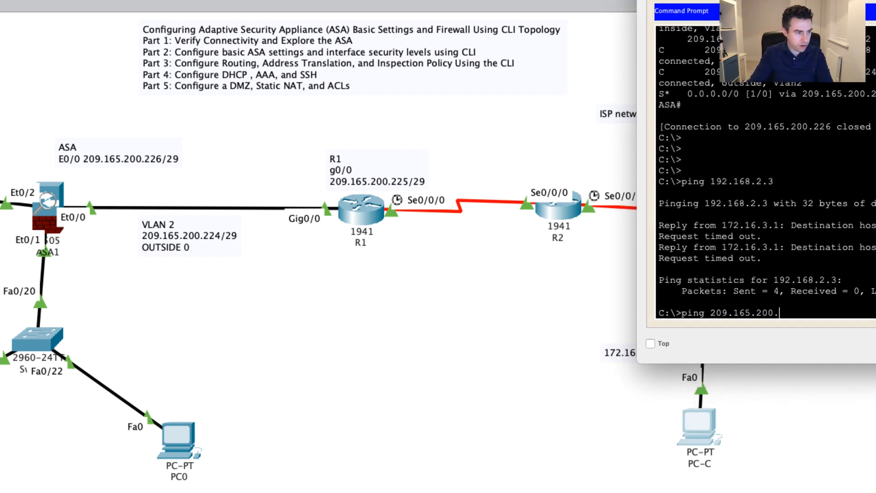
text(227)
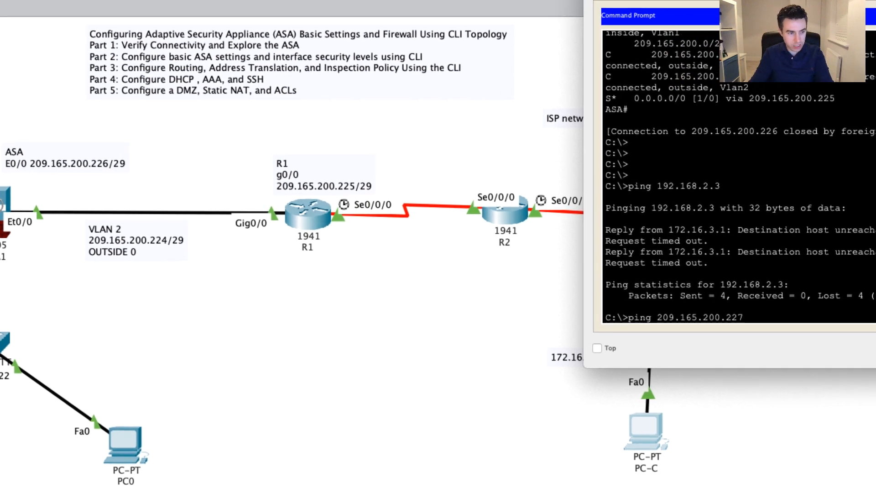
key(Return)
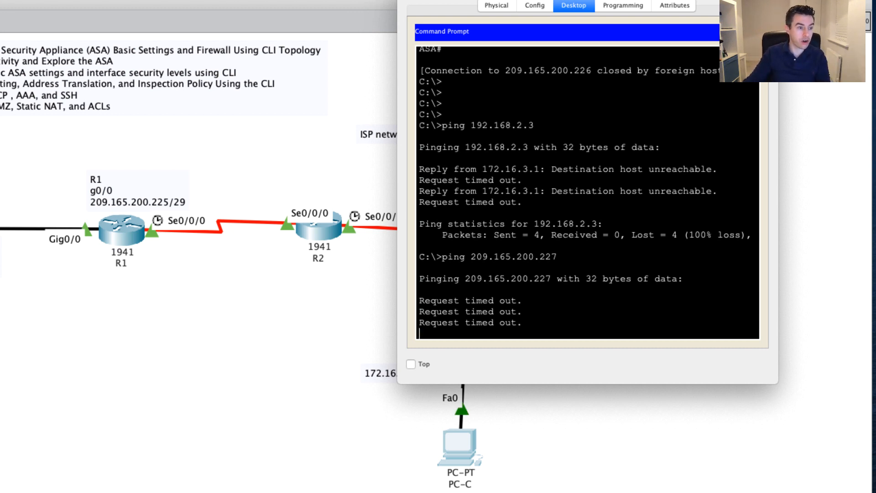
Switch to Simulation mode and repeat the ping to 209.165.200.227 from PC-C.
click(200, 330)
click(849, 478)
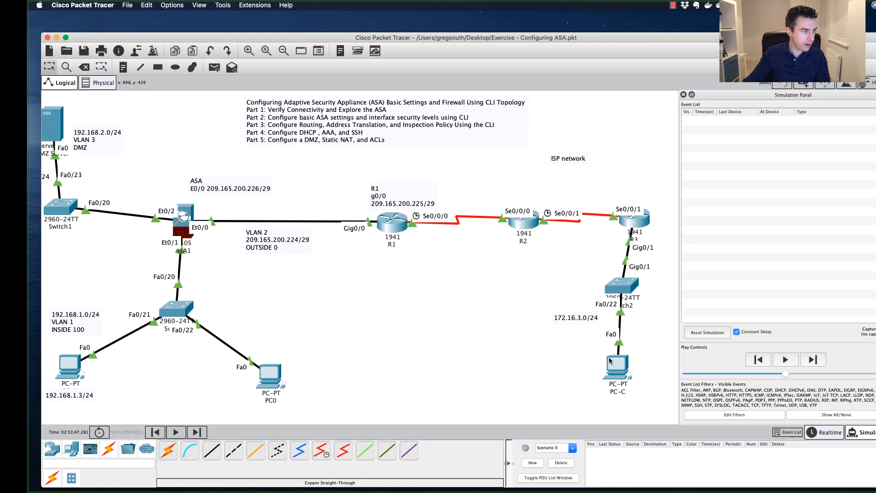
click(214, 67)
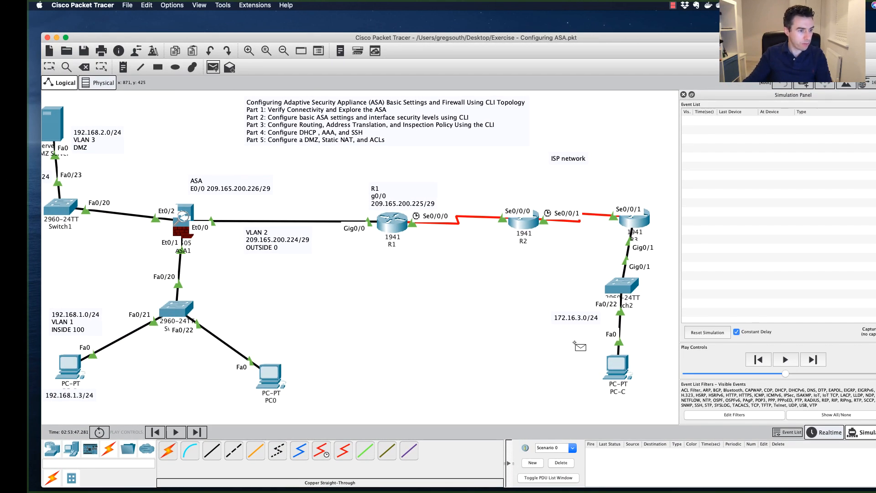
click(619, 370)
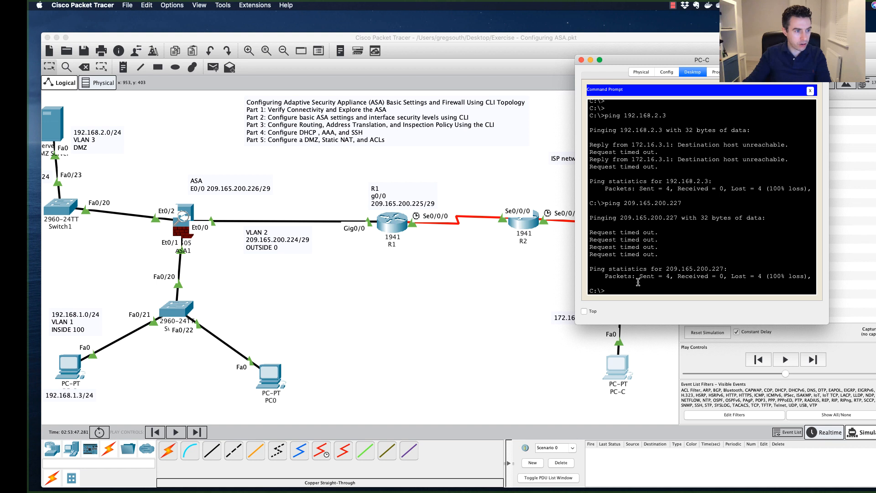
key(Up)
key(Return)
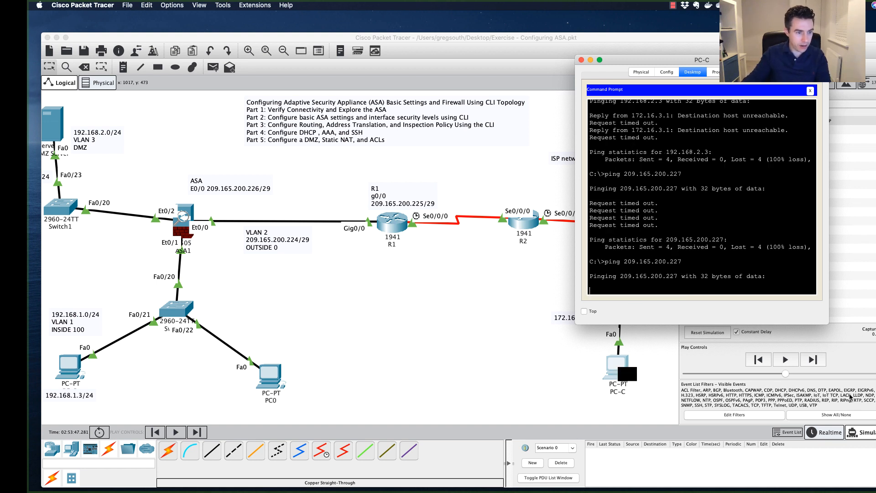
Advance the simulated ping hop by hop from PC-C until it reaches ASA1.
click(817, 364)
click(818, 365)
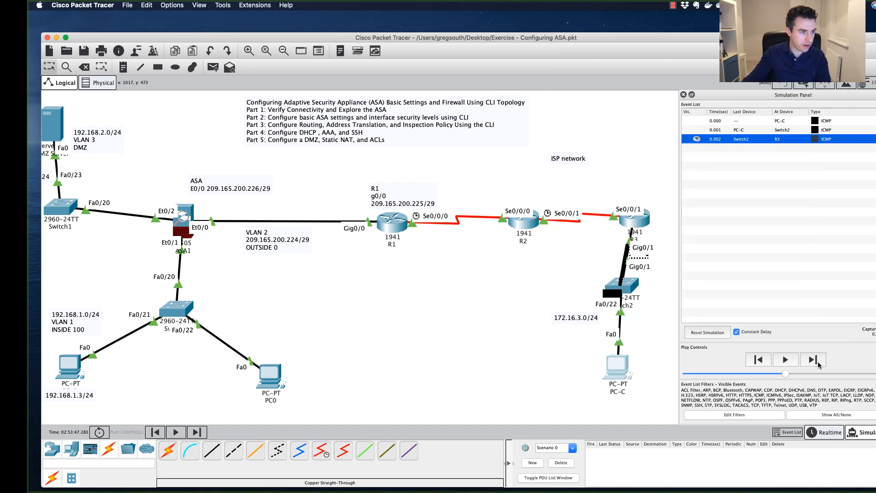
click(817, 364)
click(818, 364)
click(818, 364)
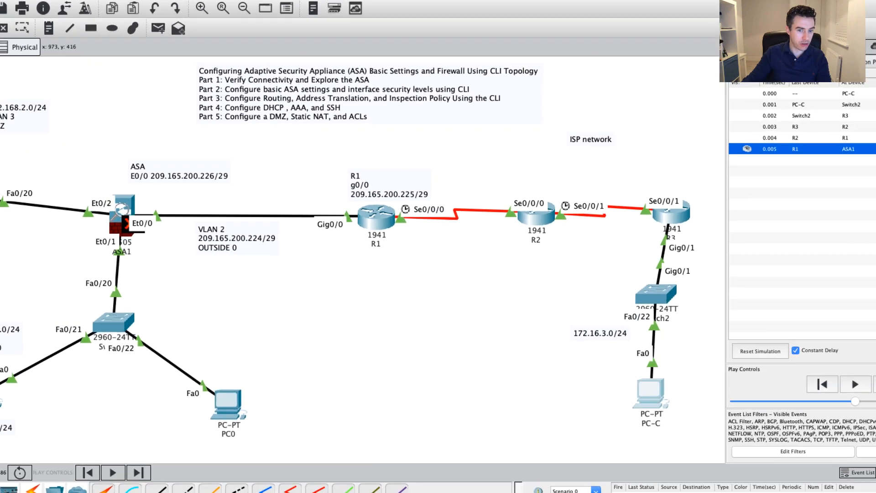
Open the command line of ASA1 and enter global configuration mode.
click(130, 208)
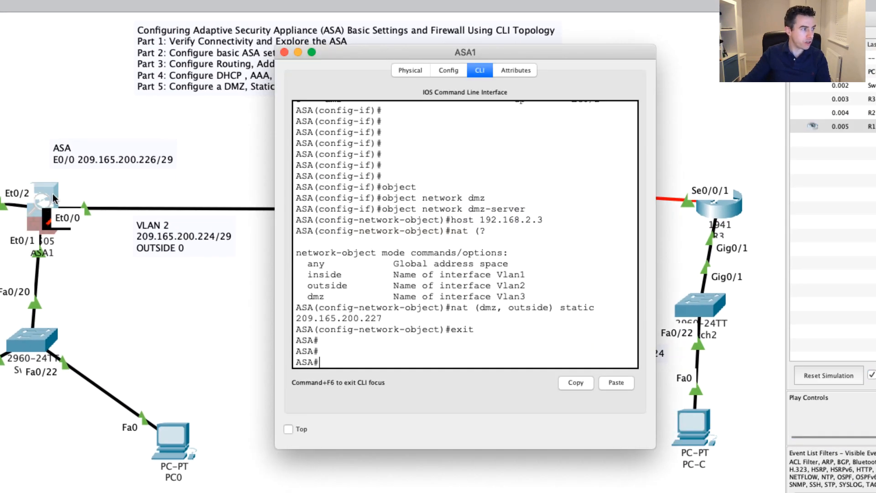
key(Return)
text(conf t)
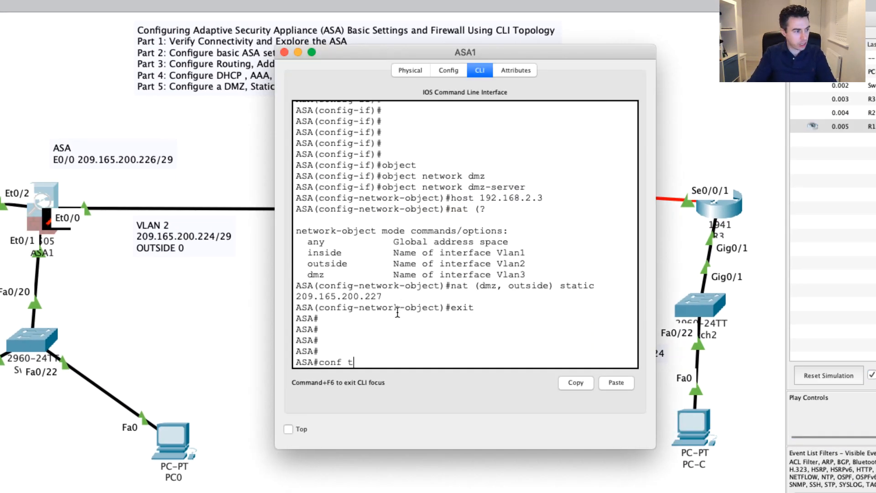
key(Return)
Begin a permit entry for an access list named OUTSIDE-DMZ and list its available options with inline help.
text(a)
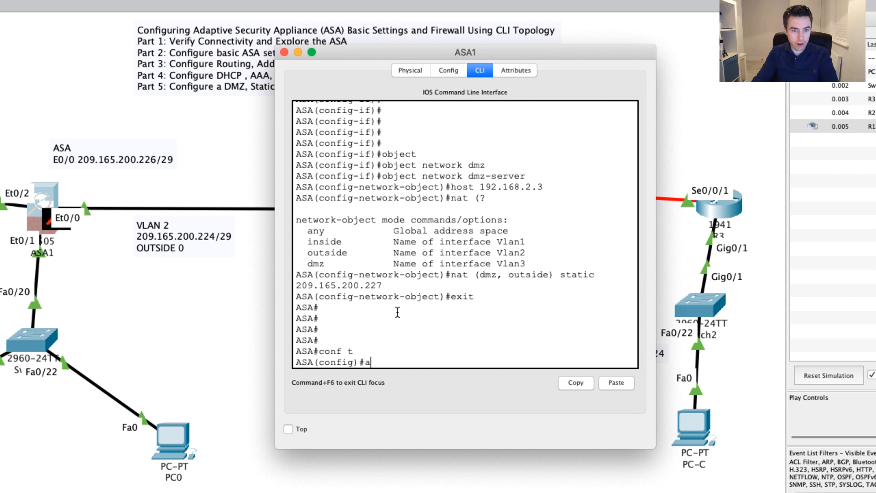
text(ccess-l)
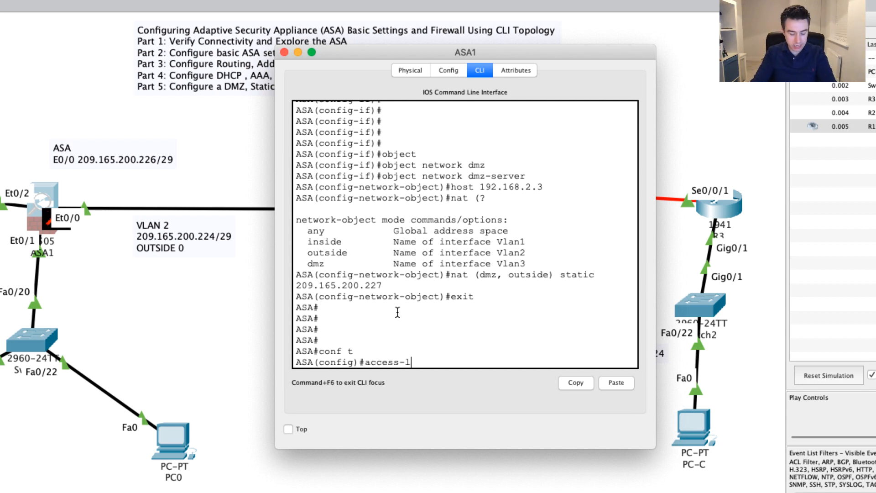
text(ist )
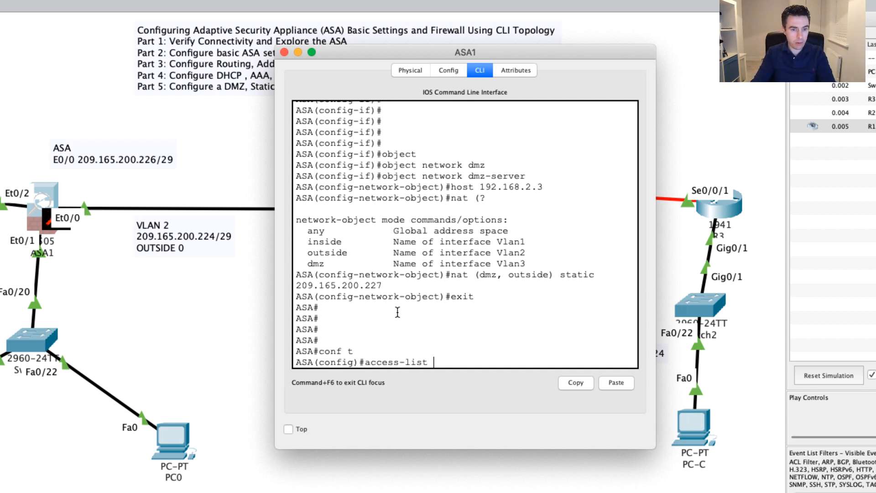
text(OUTSIDE)
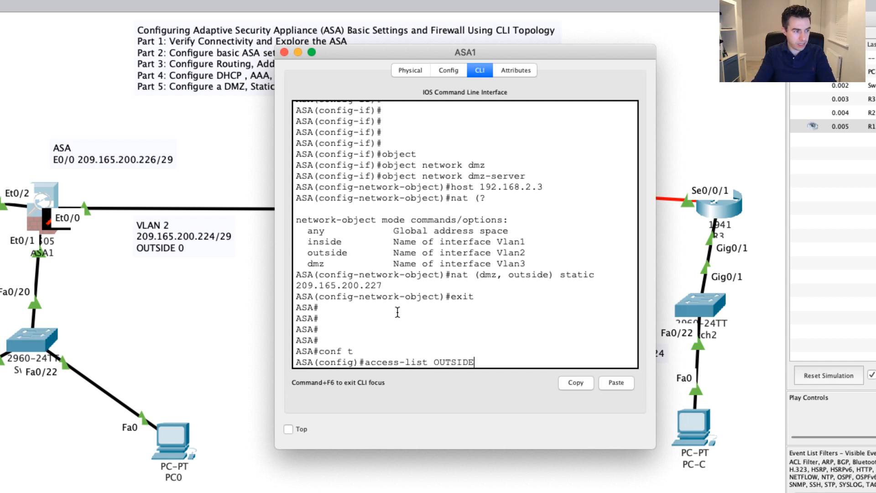
text(-DN)
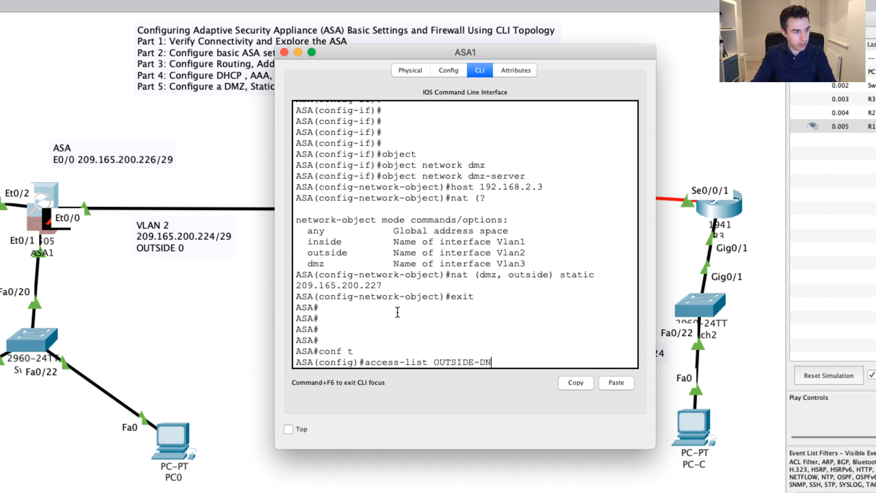
key(BackSpace)
text(MZ)
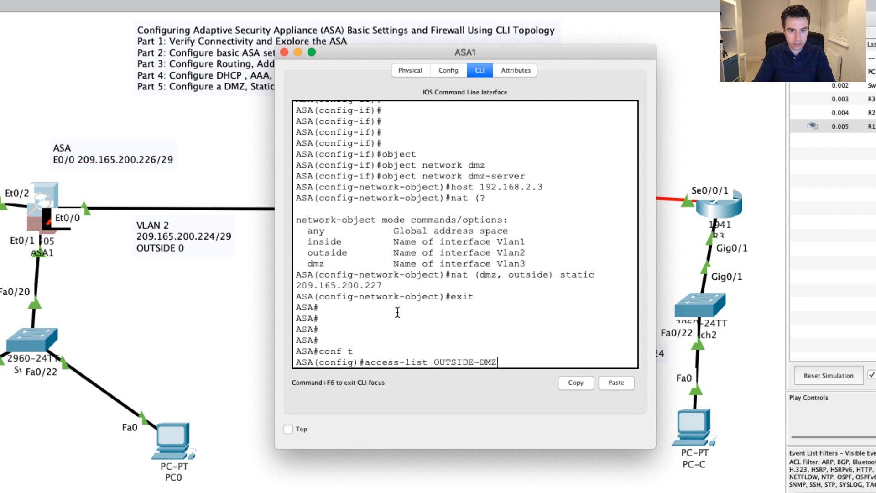
text( permit)
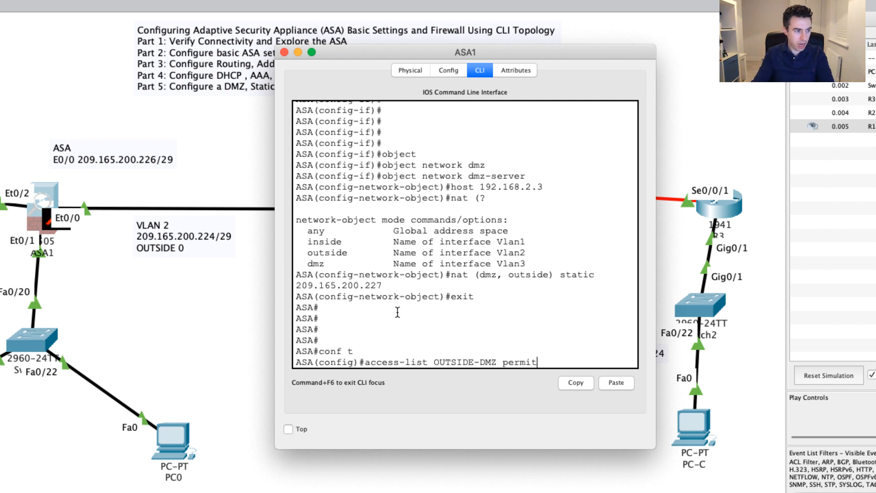
text( ?)
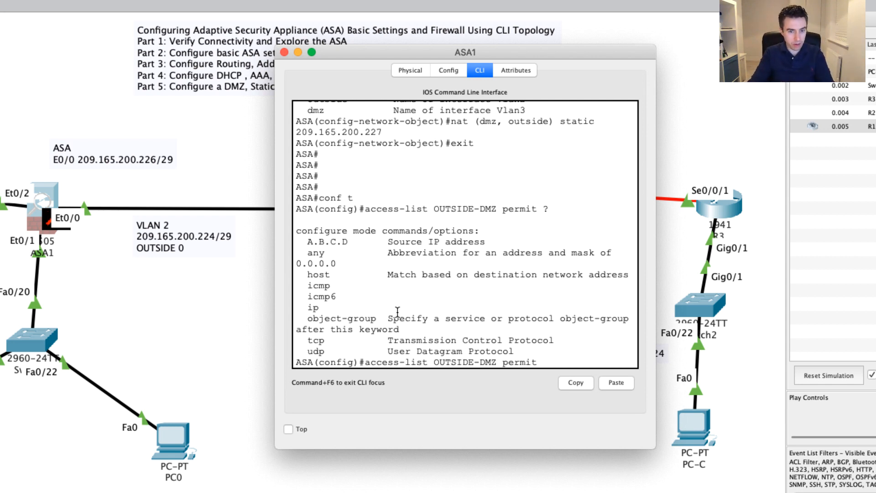
Complete the OUTSIDE-DMZ entry to permit icmp from any source to host 192.168.2.3.
text(icm)
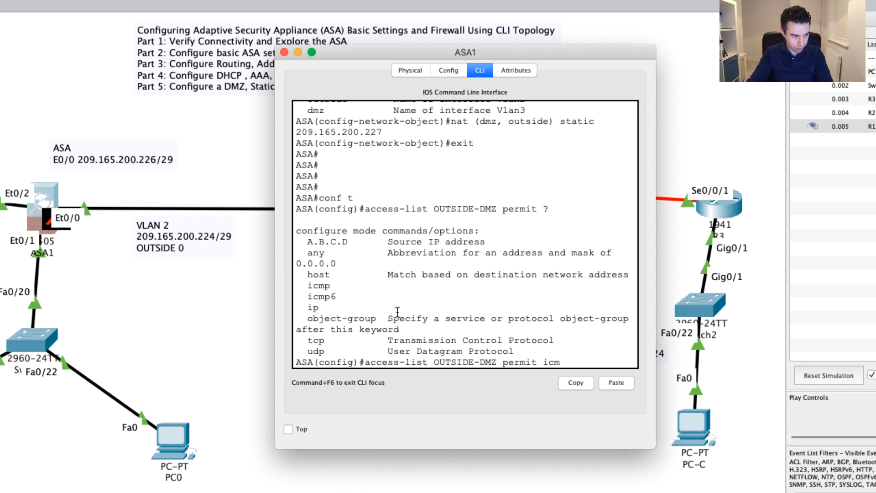
text(p)
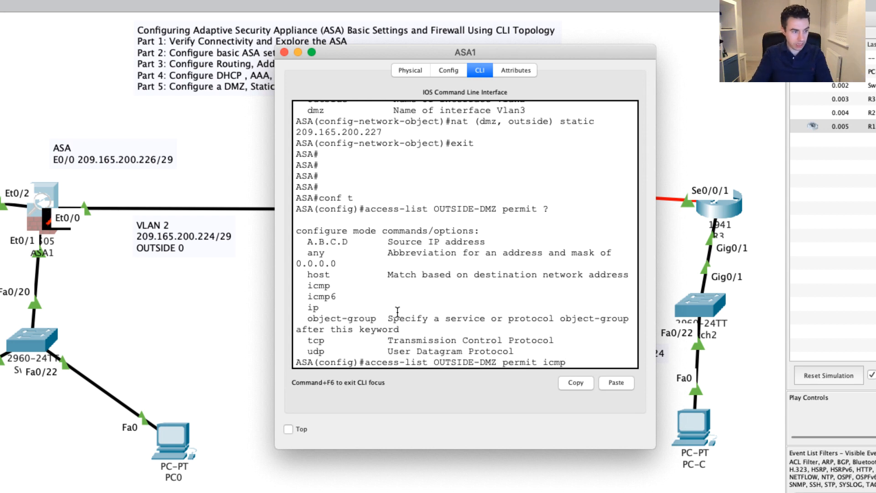
text( any)
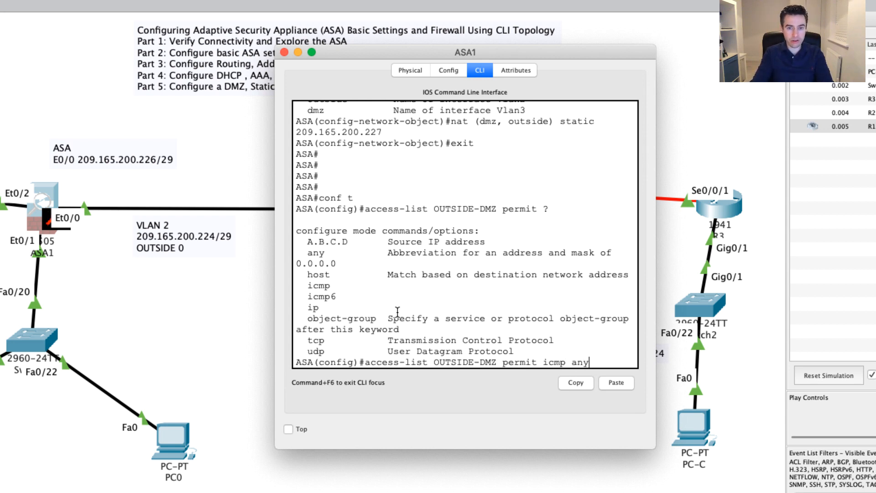
text( host)
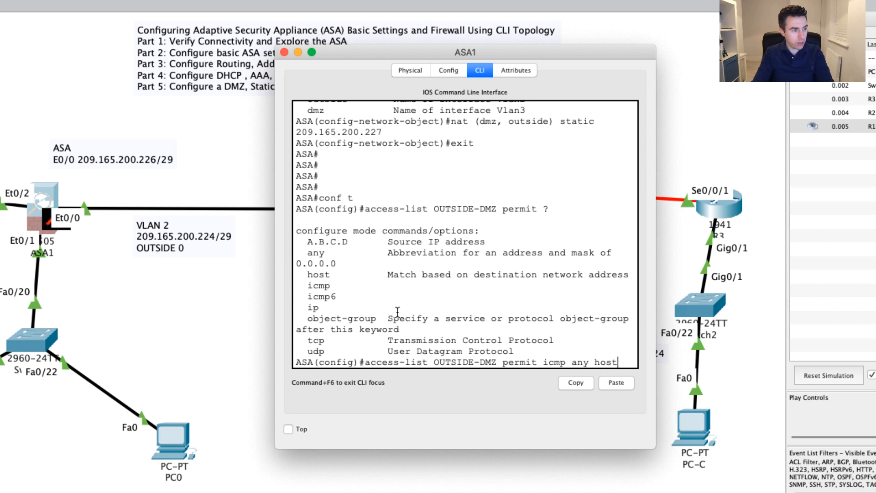
text( 192.1)
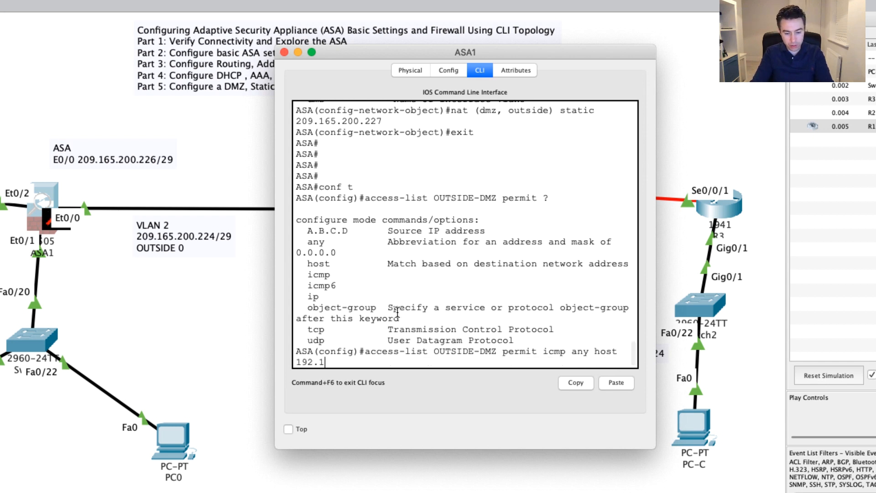
text(68.2.3)
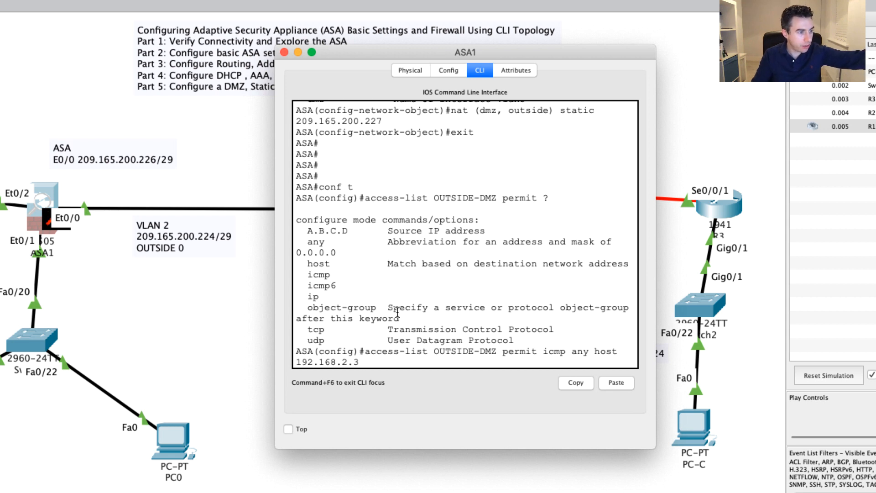
key(Return)
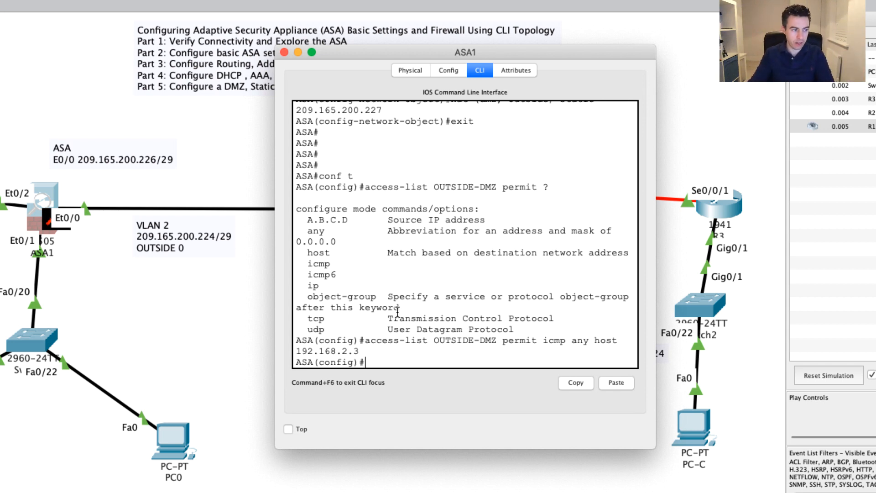
Begin a second OUTSIDE-DMZ access-list entry that permits tcp from any source to host 192.168.2.3.
text(access)
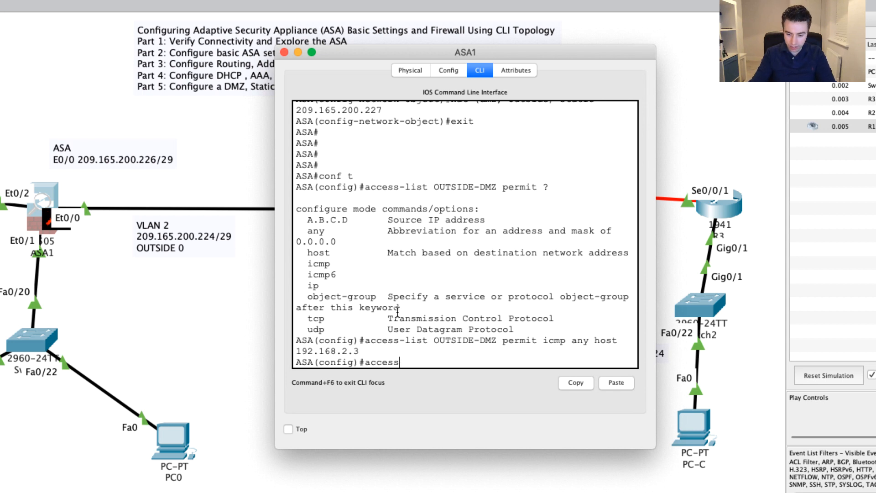
text(-list )
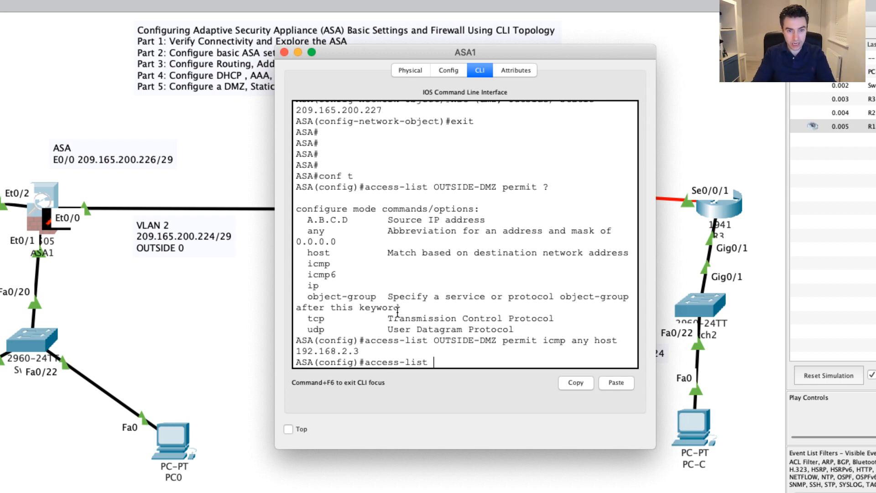
text(OUT)
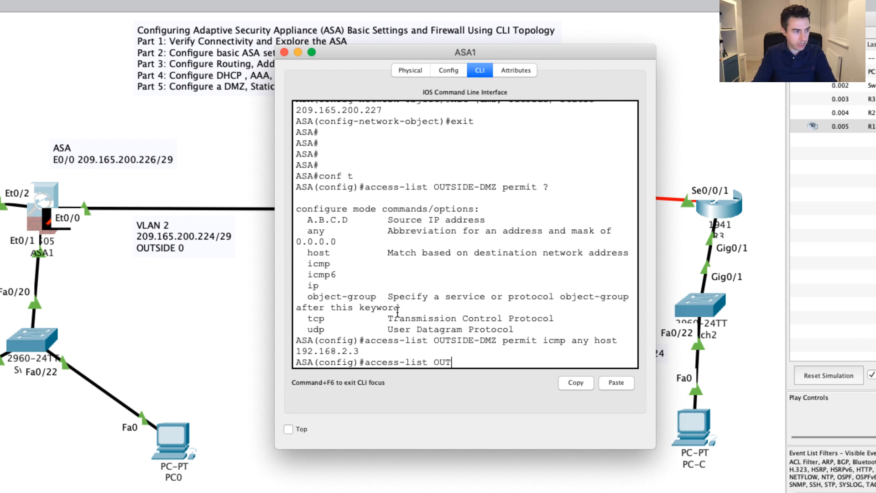
text(SIDE-D)
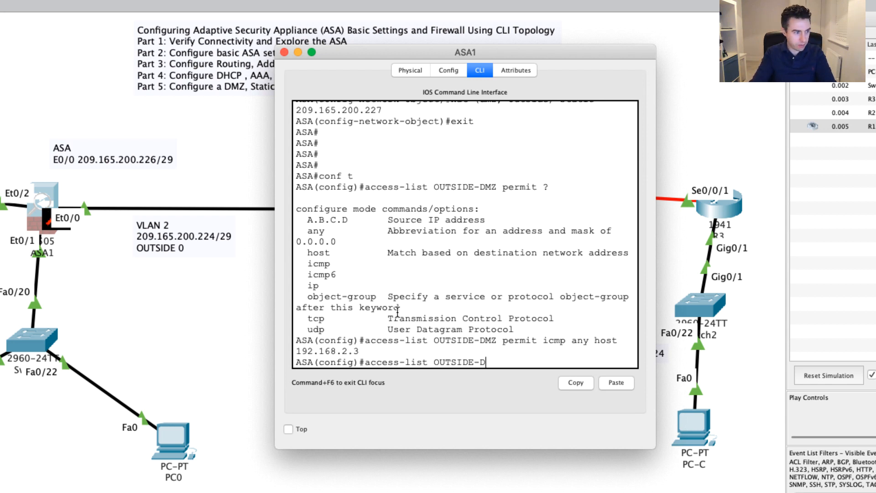
text(MZ per)
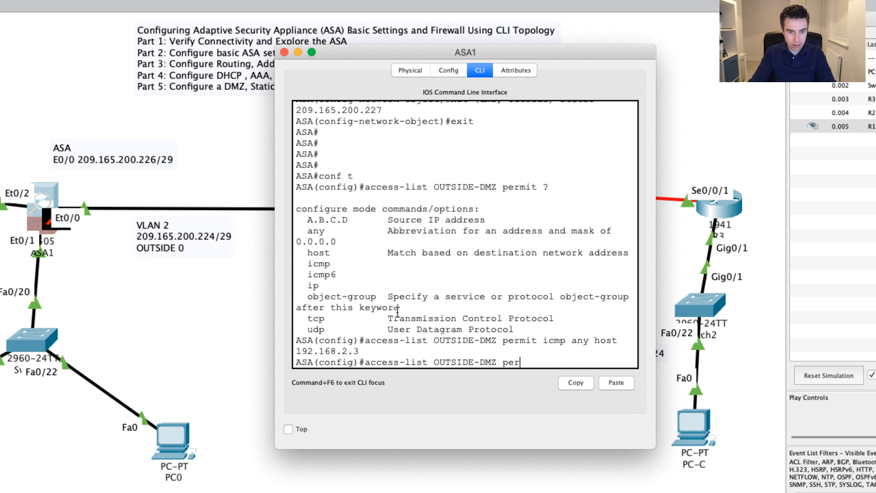
text(mit t)
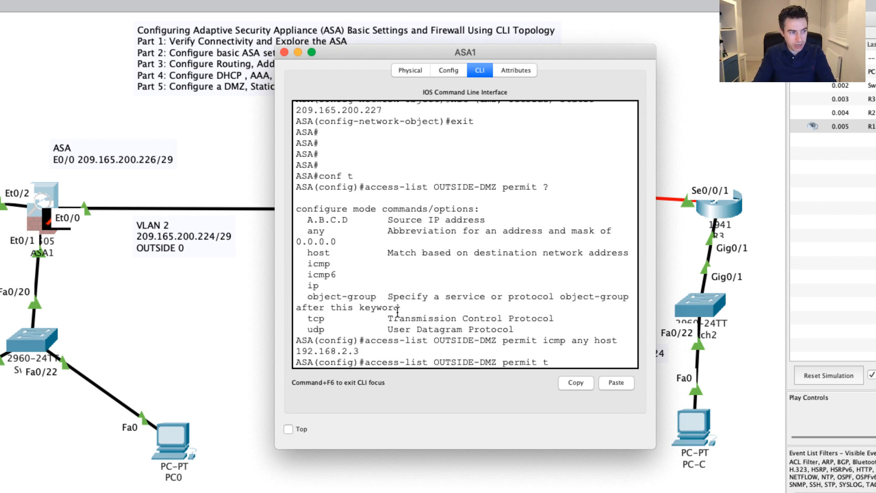
text(cp)
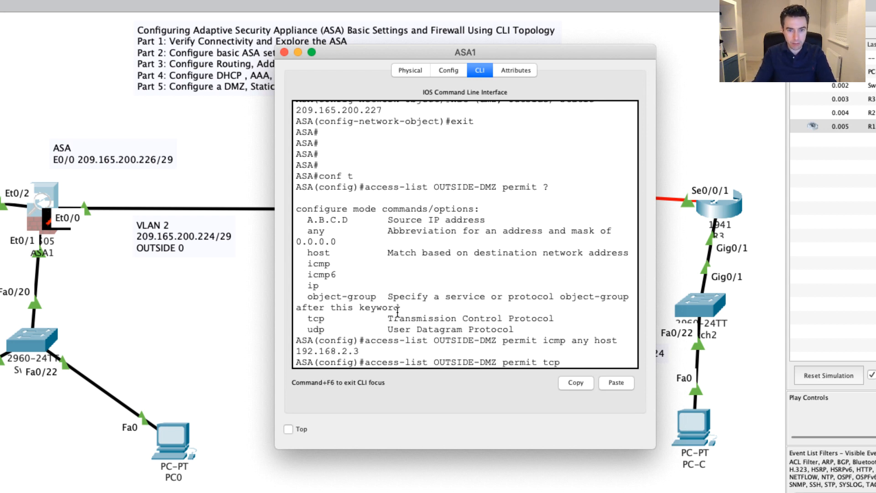
text( any host)
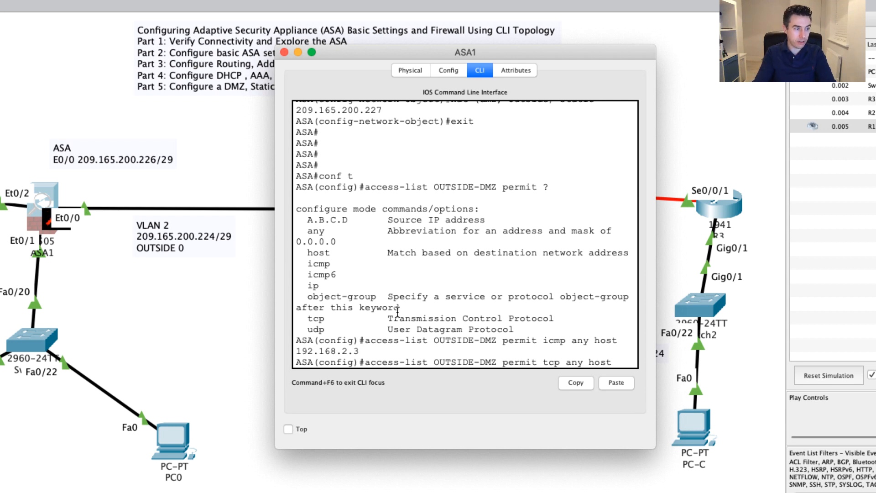
text(192.168.)
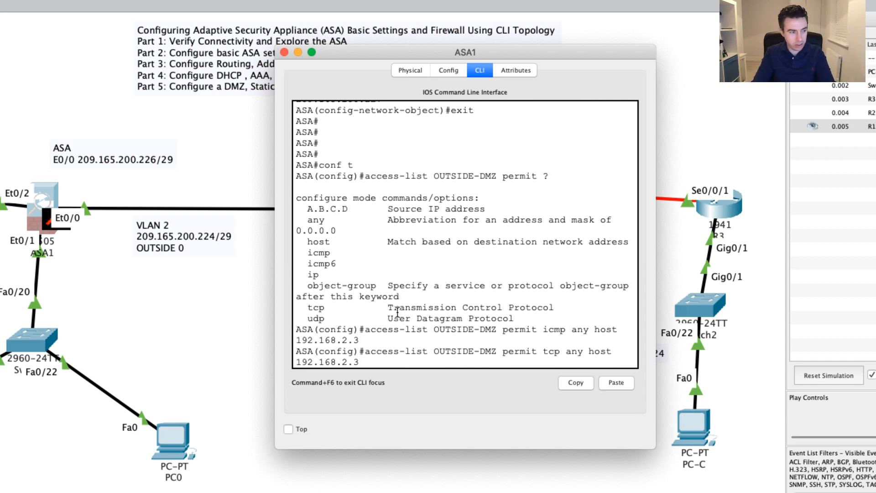
text(2.3)
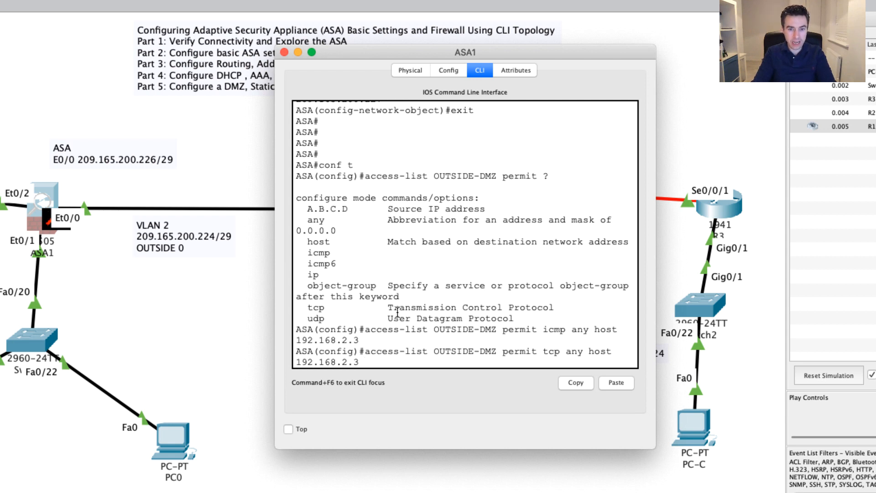
List the port options after eq with inline help and complete the tcp entry with port 80.
text( eq)
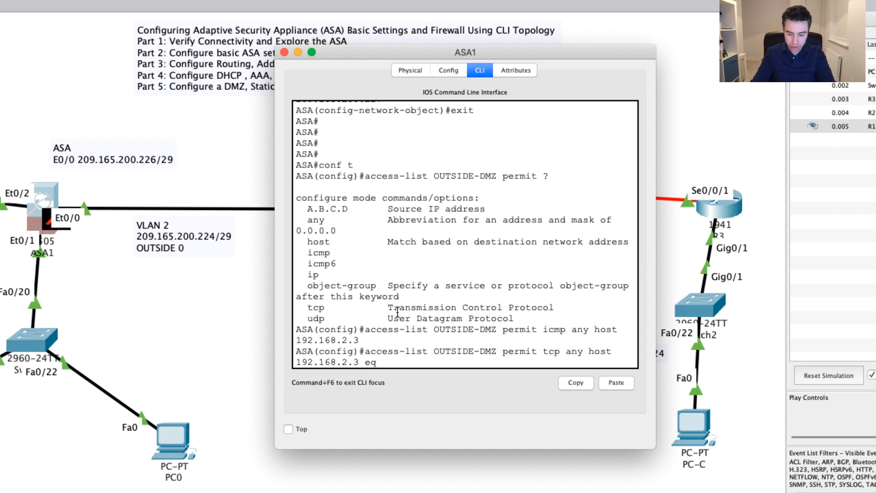
text( ?)
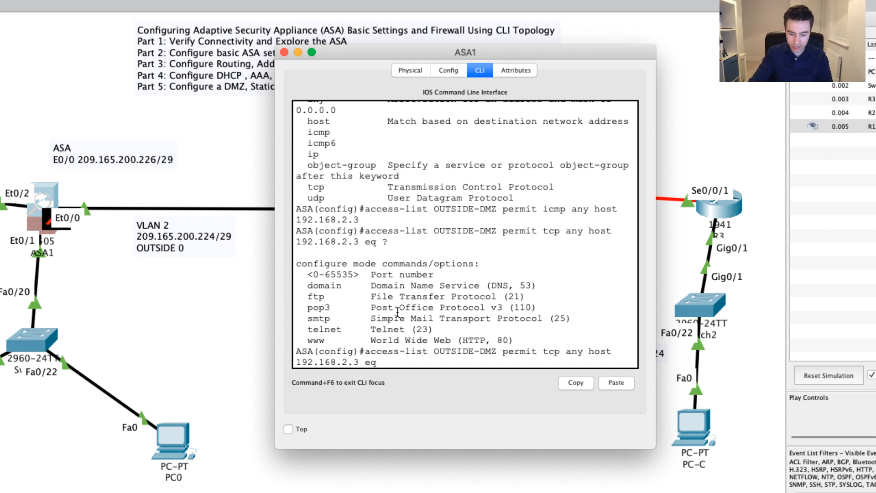
key(Return)
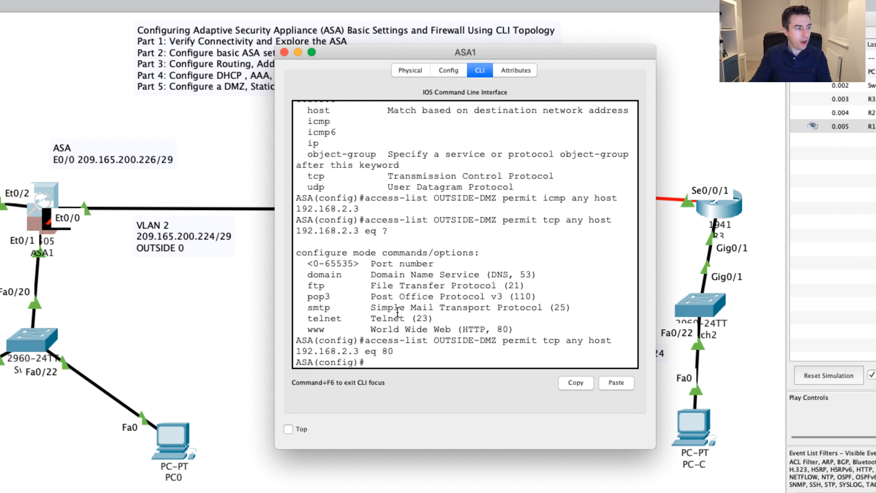
key(Return)
key(Return)
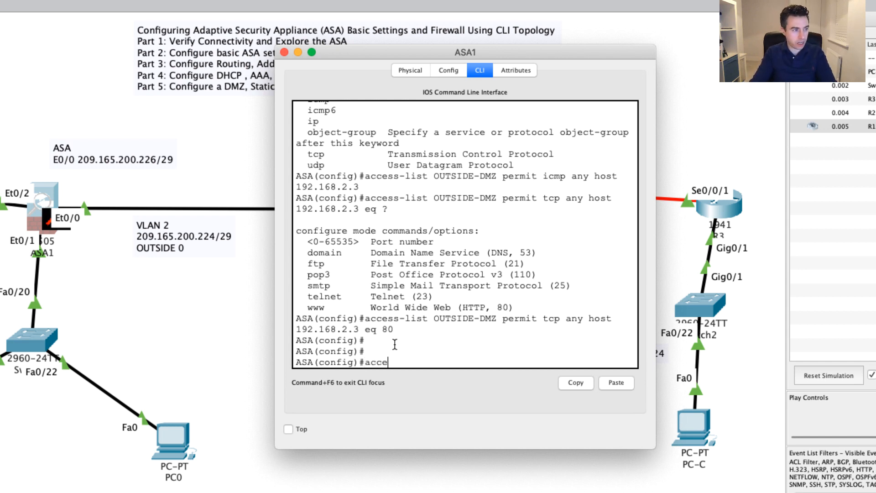
Apply the OUTSIDE-DMZ access list with access-group in the in direction on interface outside, checking each option with inline help.
text(-gro)
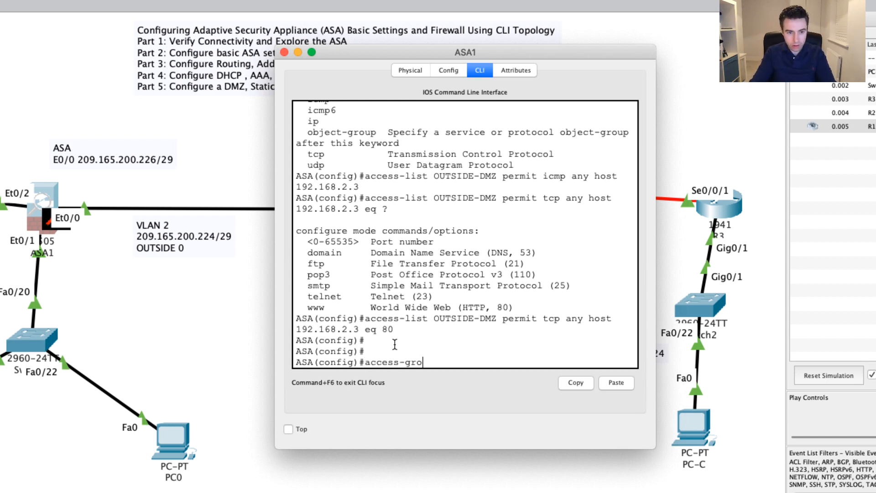
text(up OUTSIDE-DMZ)
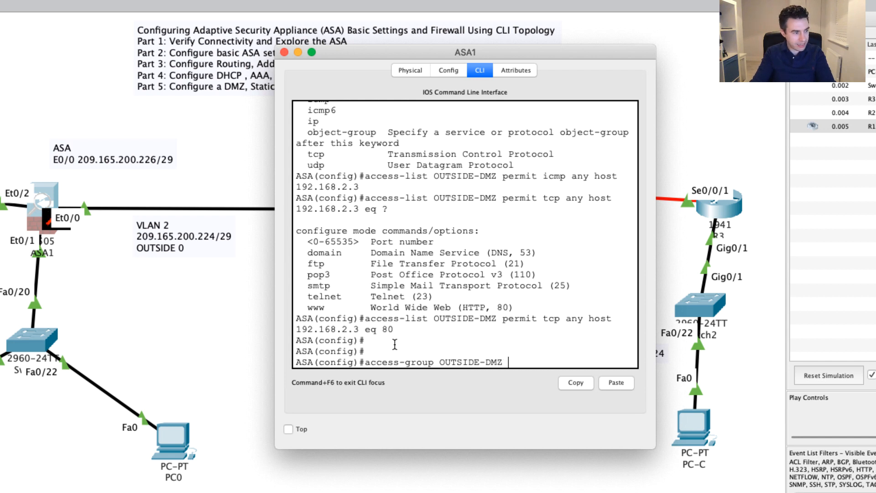
text(?)
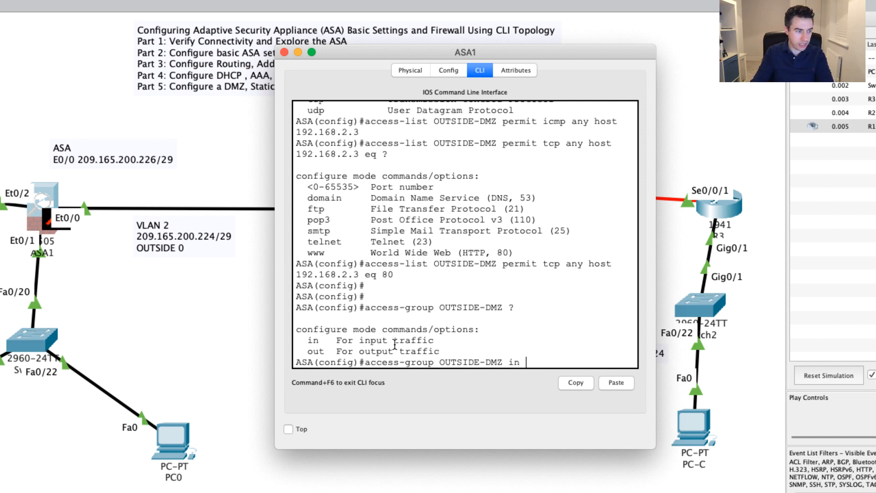
text(in ?)
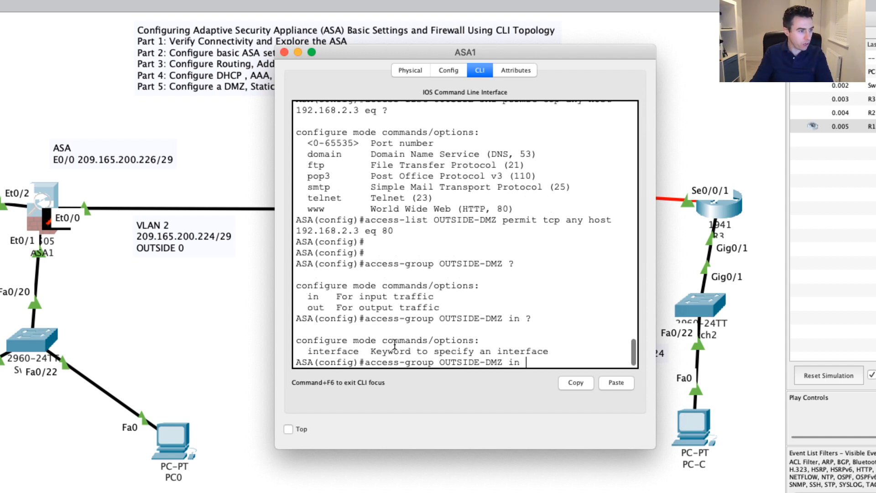
text(interfac)
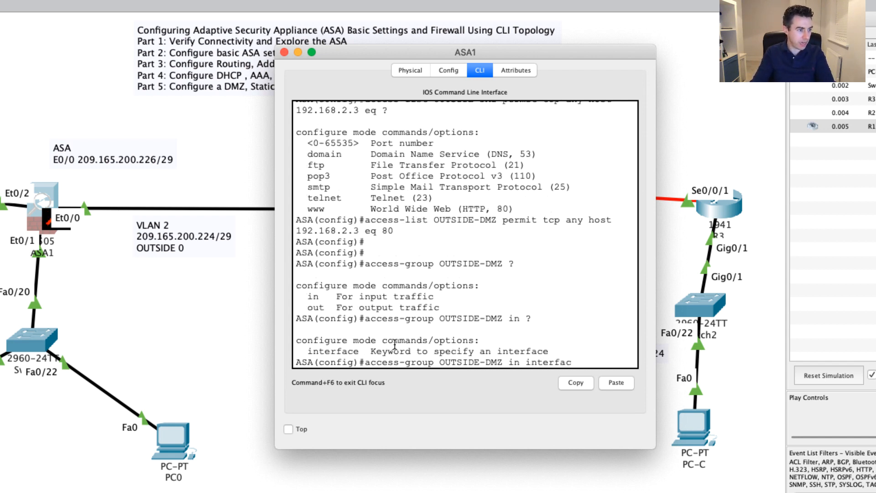
text(e ?)
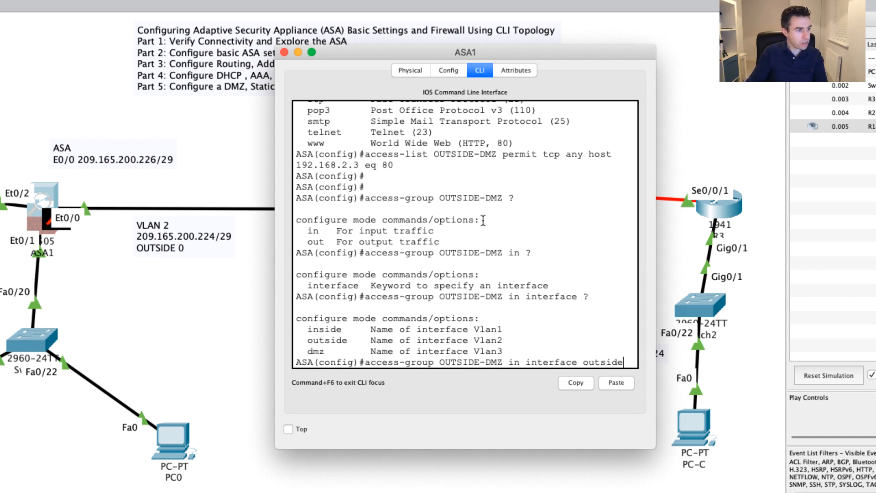
key(Return)
Return to PC-C's command prompt, abort the running ping and ping 209.165.200.227 again.
click(232, 291)
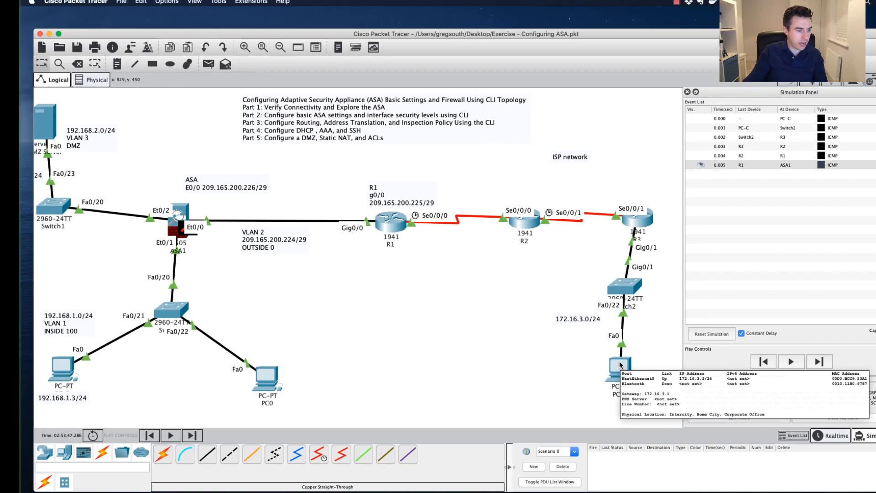
click(672, 406)
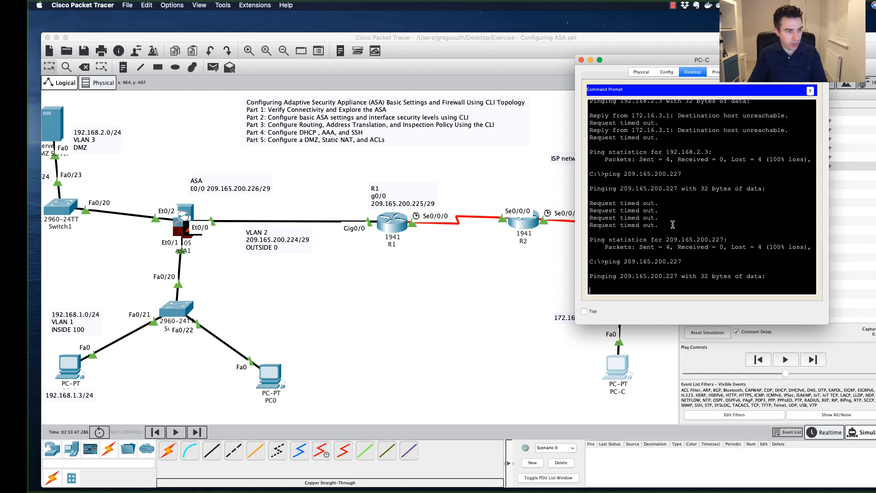
key(ctrl+c)
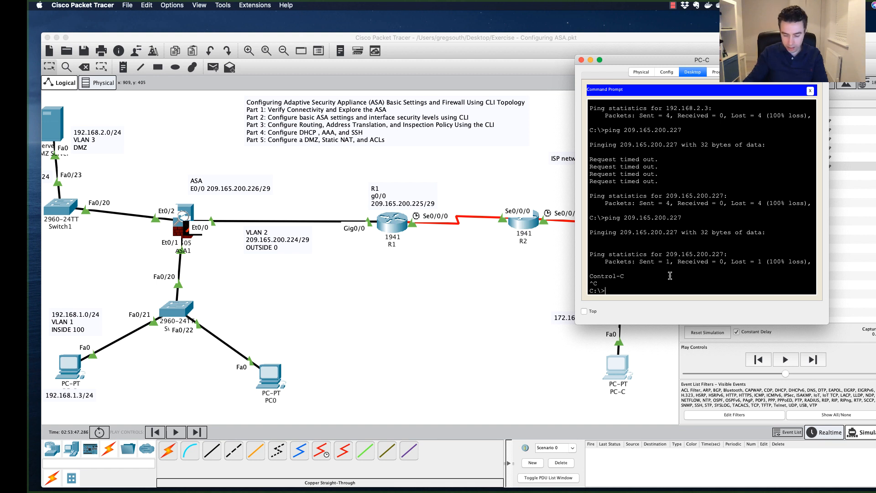
key(Up)
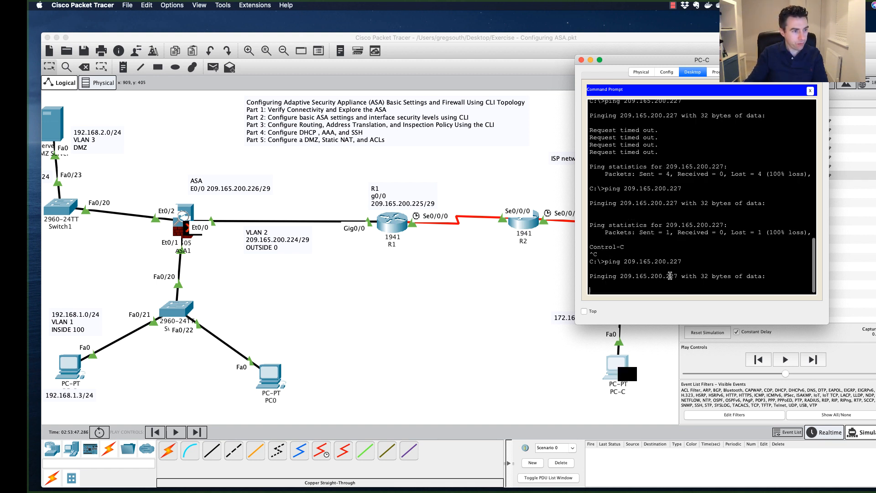
key(Return)
Advance the simulation hop by hop to follow the new ping from PC-C to ASA1 and the ARP exchange with the DMZ Server.
click(814, 358)
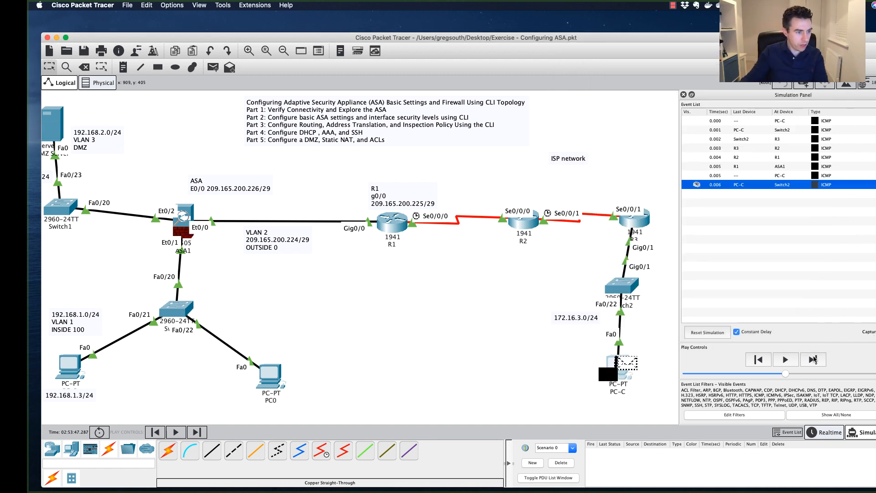
click(813, 359)
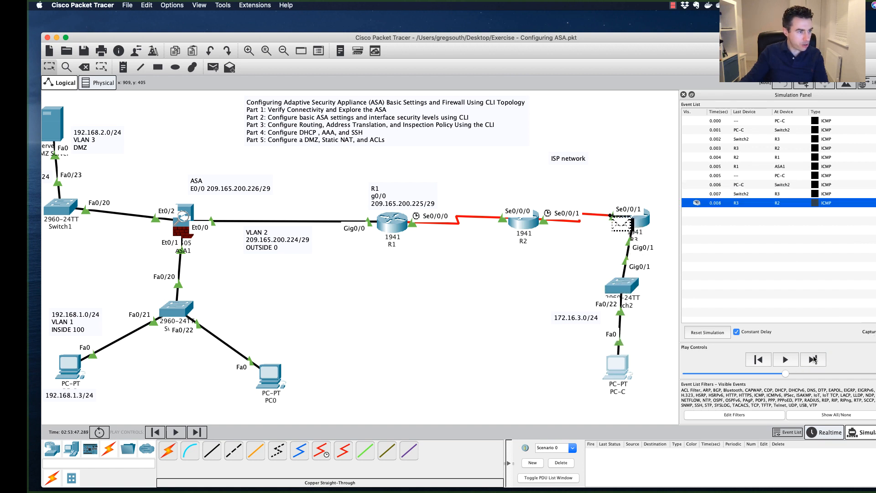
click(814, 359)
click(813, 359)
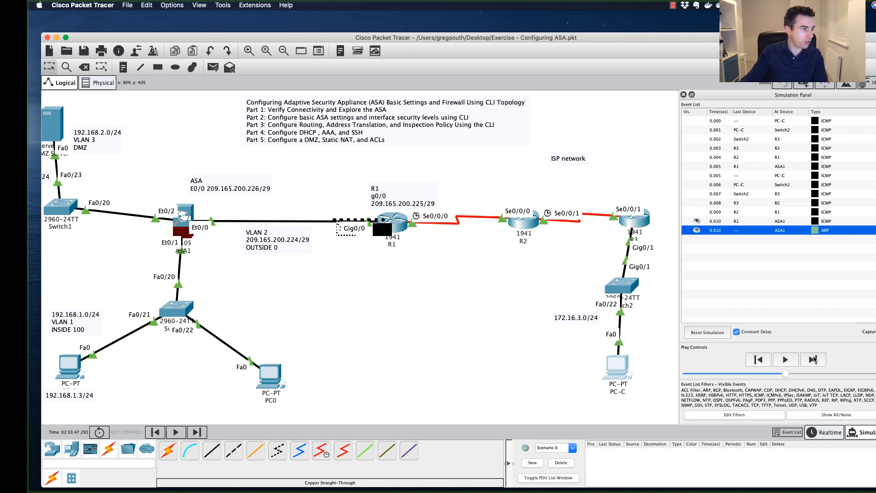
click(813, 359)
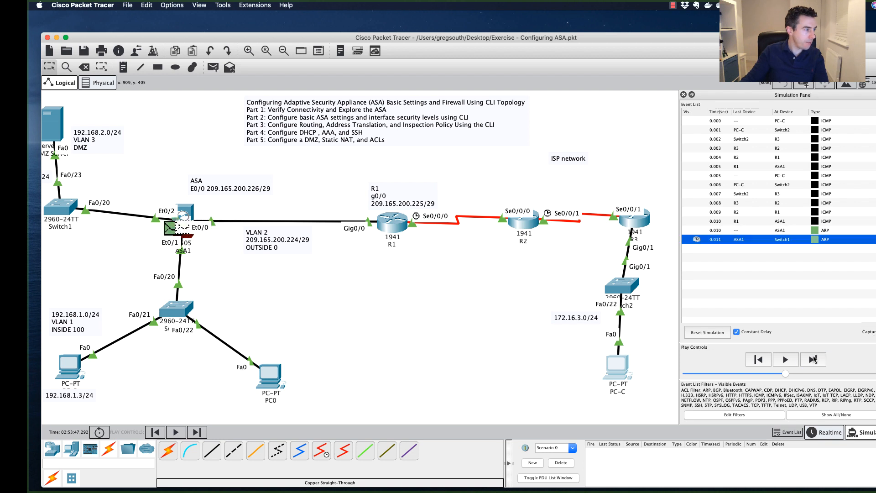
click(813, 359)
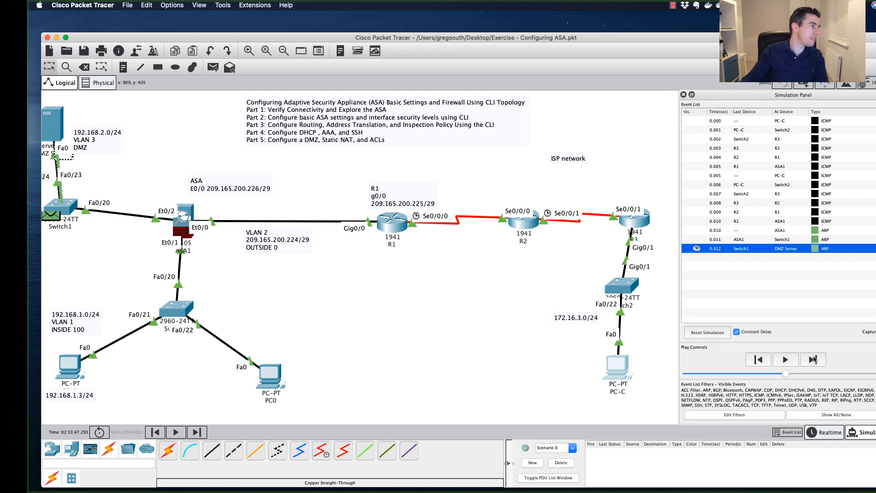
click(813, 359)
click(814, 359)
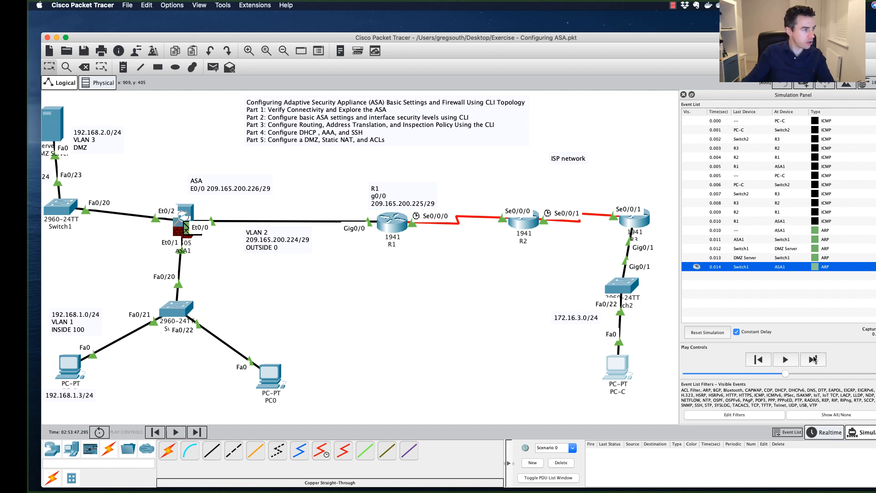
click(814, 359)
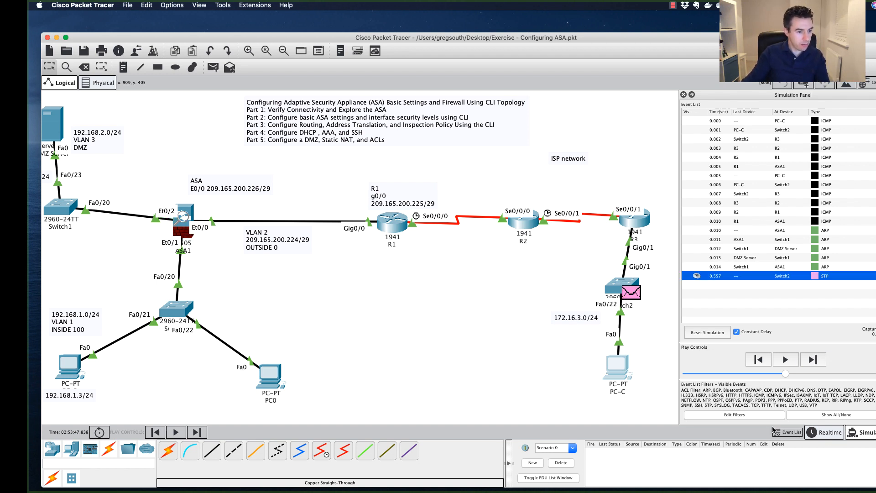
Check PC-C's ping output, and advance the simulation past the STP, CDP and DTP events to PC-C's next ICMP echo request.
click(623, 370)
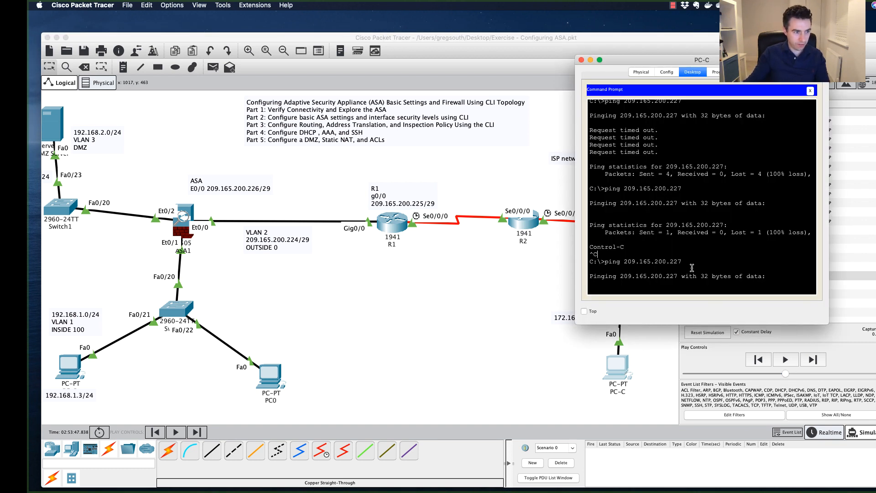
click(813, 360)
click(812, 360)
click(813, 361)
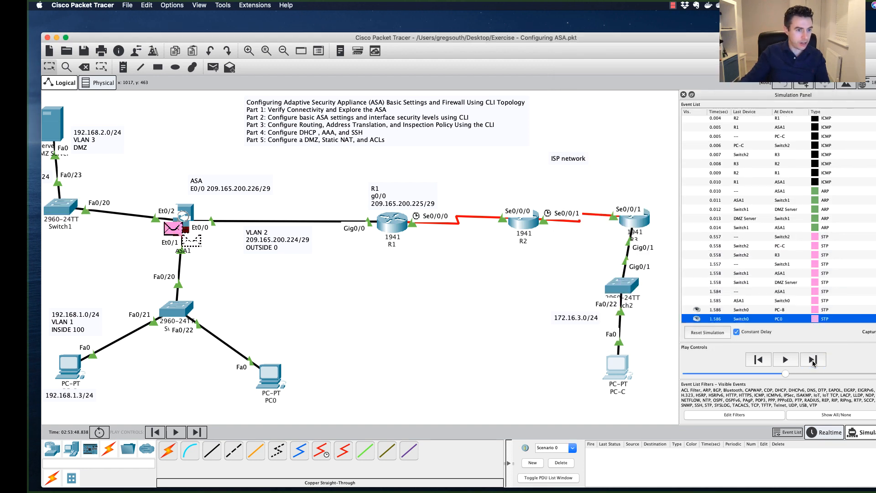
click(812, 360)
click(812, 361)
click(813, 361)
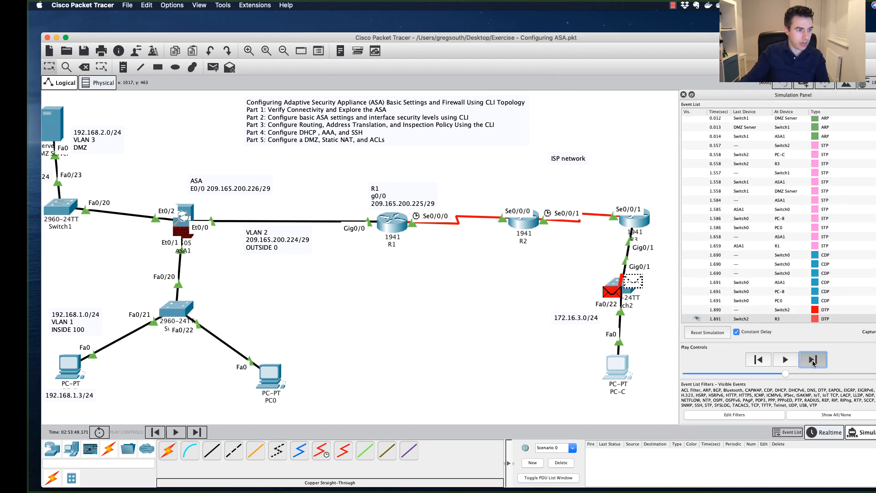
click(812, 360)
click(813, 360)
click(812, 360)
click(813, 360)
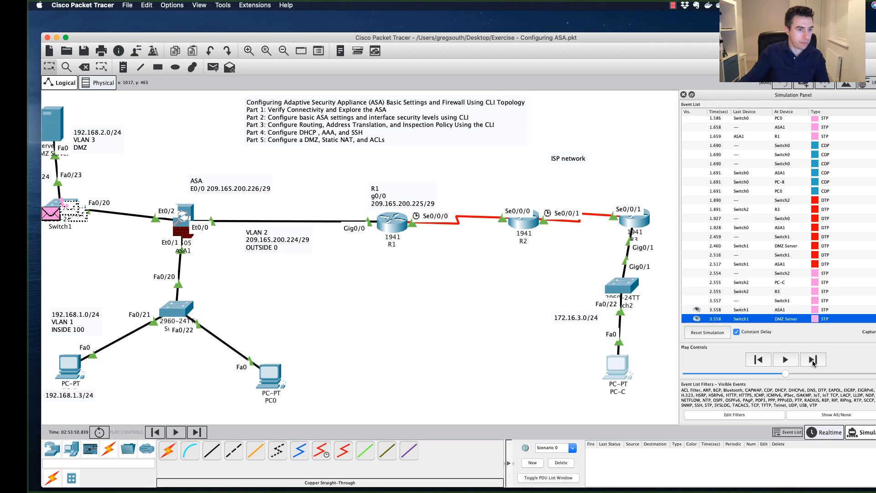
click(812, 360)
click(813, 361)
click(812, 361)
click(813, 360)
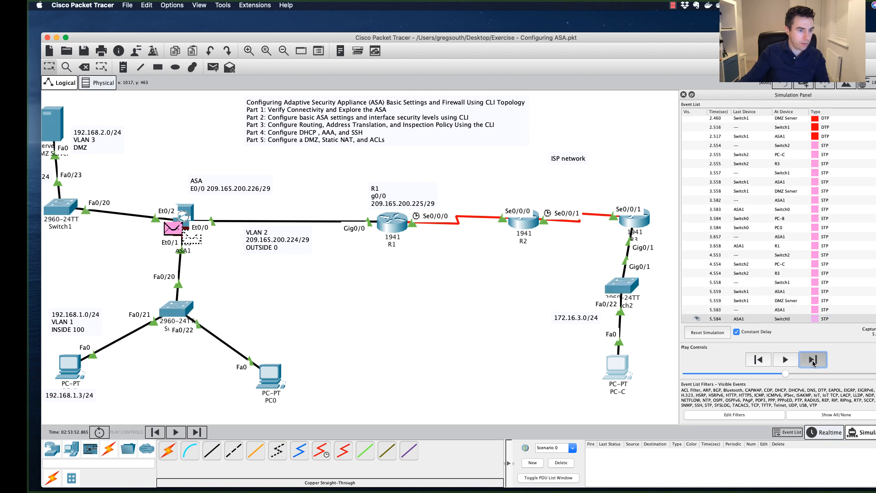
click(812, 361)
click(813, 361)
click(812, 360)
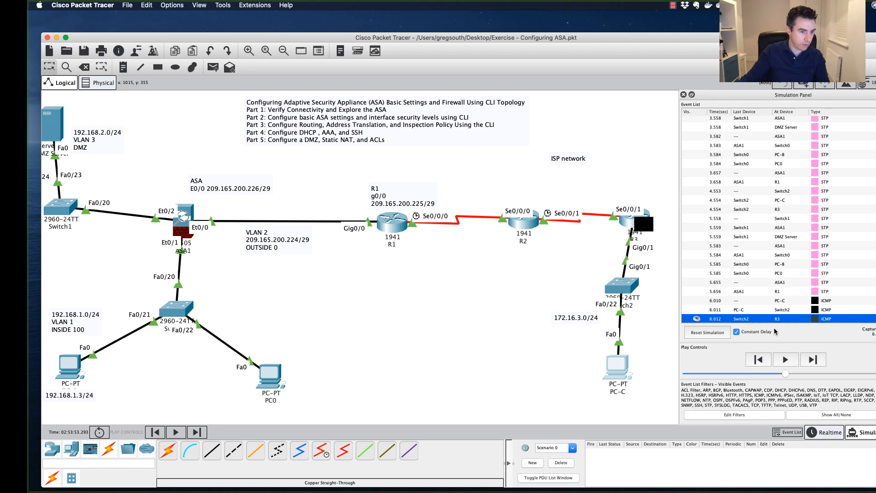
Check the result of the first echo request in PC-C's command prompt.
click(622, 369)
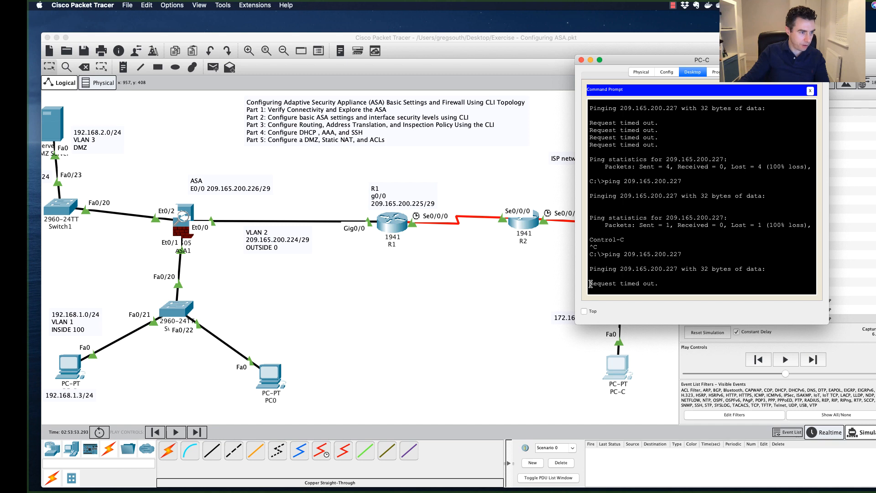
drag(590, 284, 672, 284)
click(559, 261)
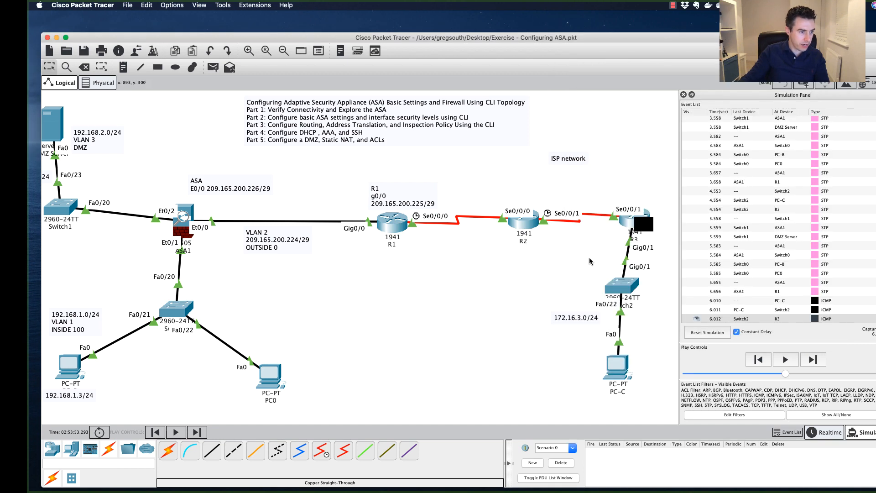
Advance the simulation hop by hop to follow the second echo request from R3 through ASA1 to the DMZ Server.
click(820, 364)
click(819, 364)
click(820, 365)
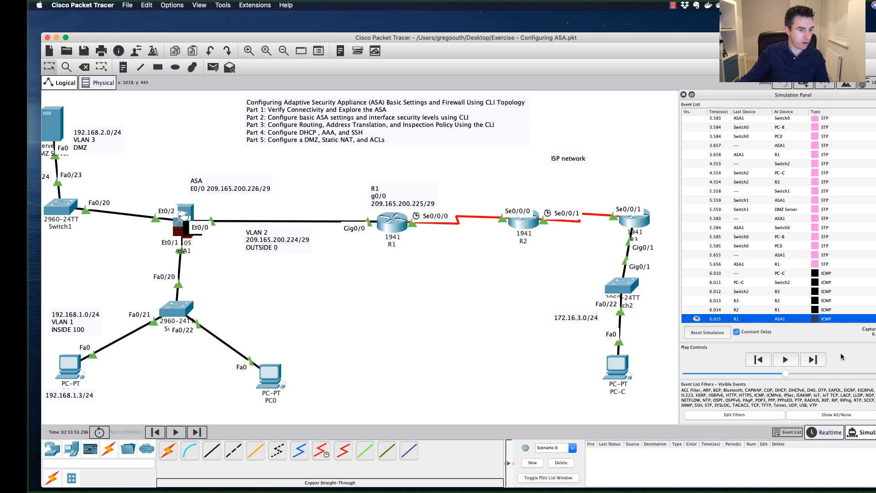
click(812, 361)
click(811, 361)
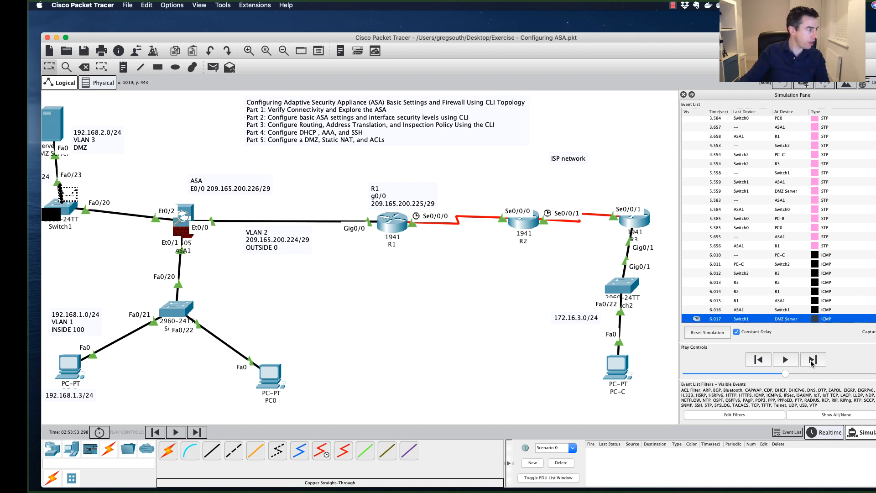
Advance the simulation hop by hop to follow the echo reply from the DMZ Server back to PC-C.
click(812, 361)
click(811, 361)
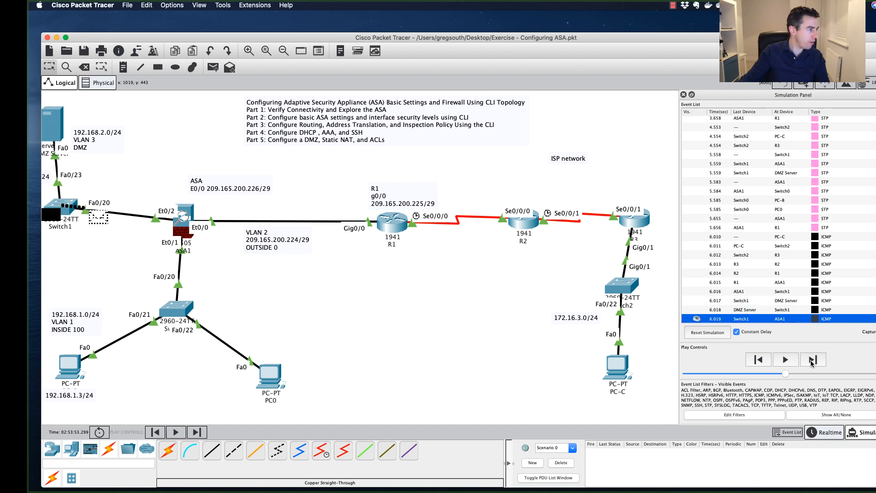
click(812, 362)
click(812, 362)
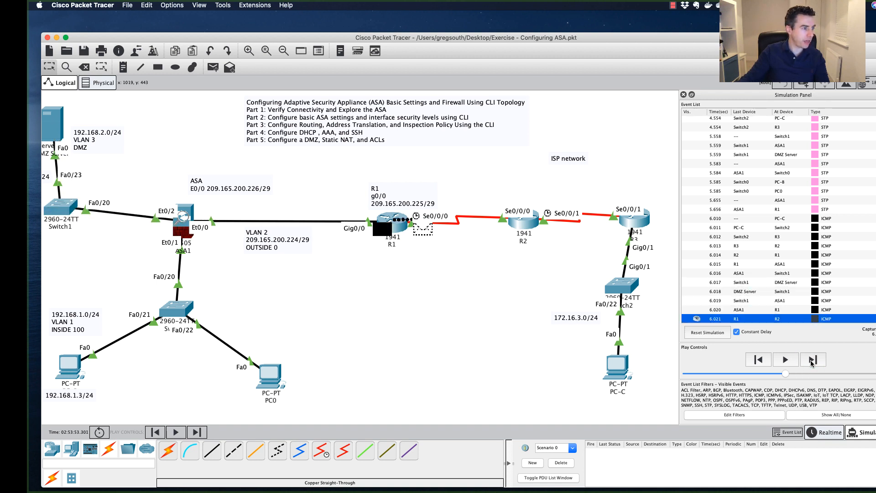
click(812, 361)
click(618, 365)
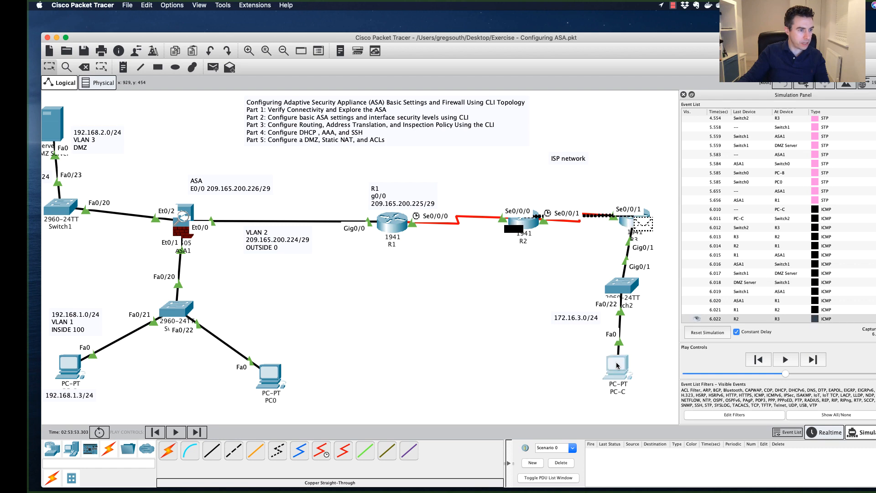
click(816, 360)
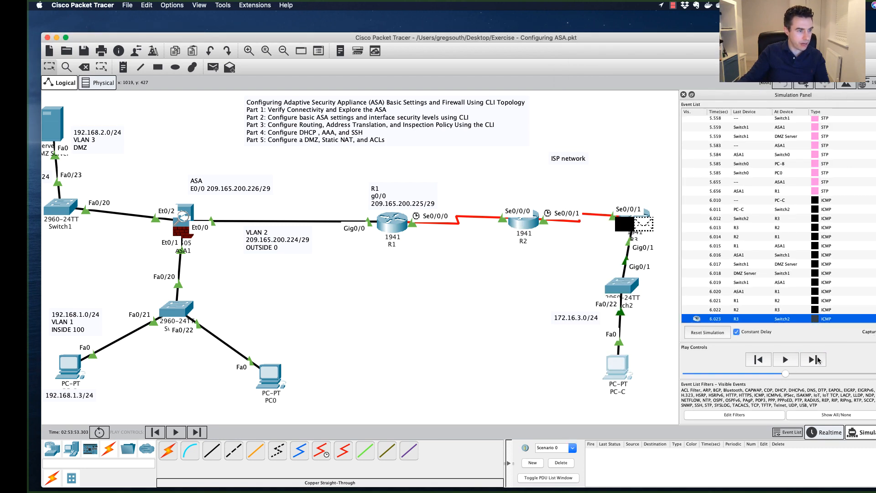
click(619, 368)
click(812, 359)
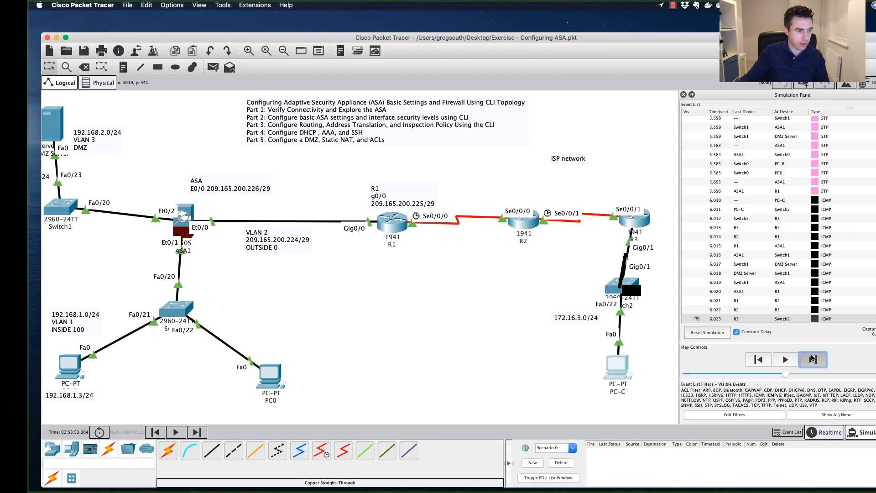
Review the replies and statistics of the ping to 209.165.200.227 in PC-C's command prompt.
click(614, 366)
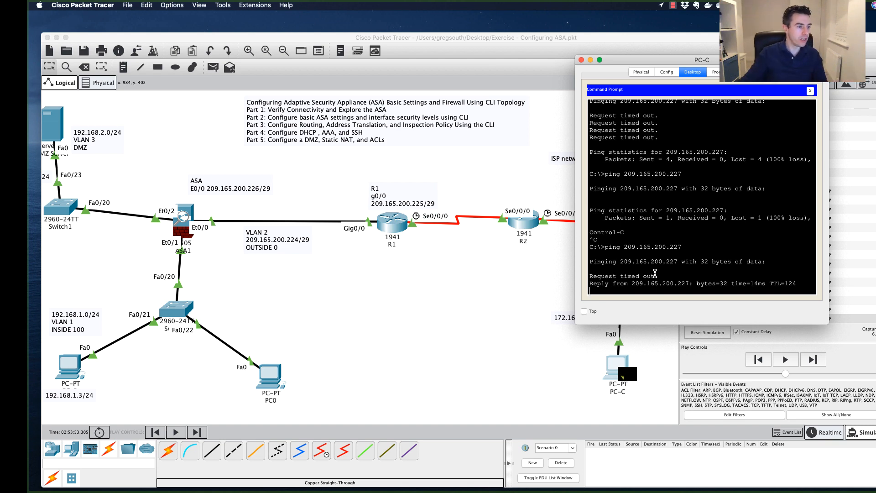
click(460, 280)
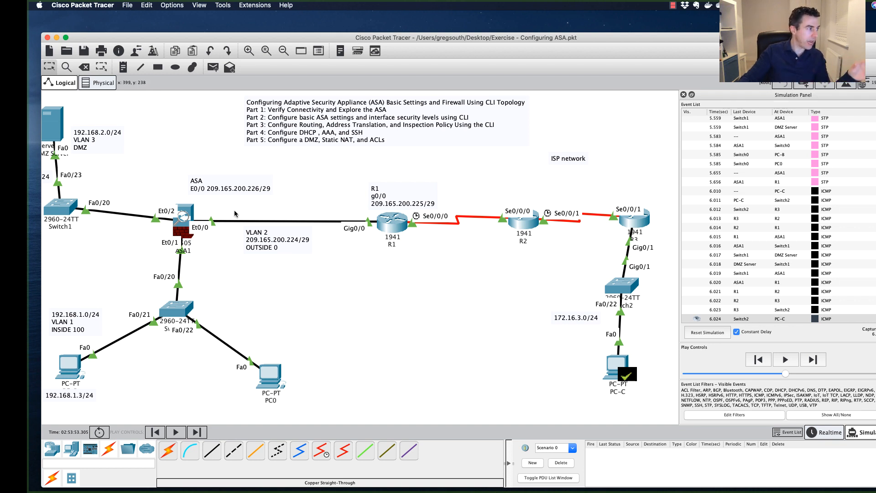
mouse_move(64, 129)
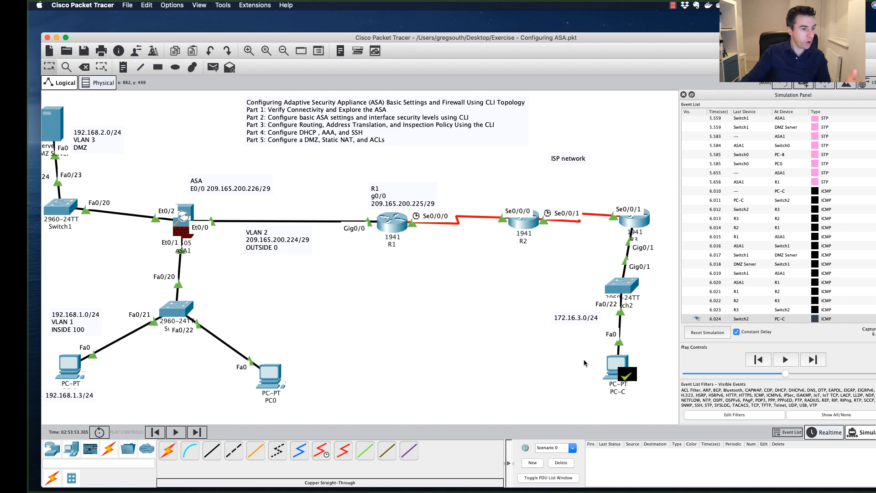
click(616, 365)
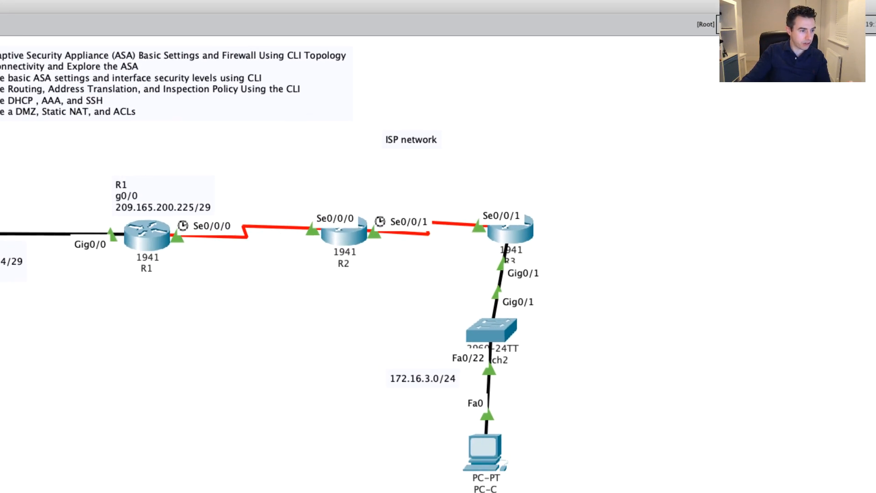
click(484, 449)
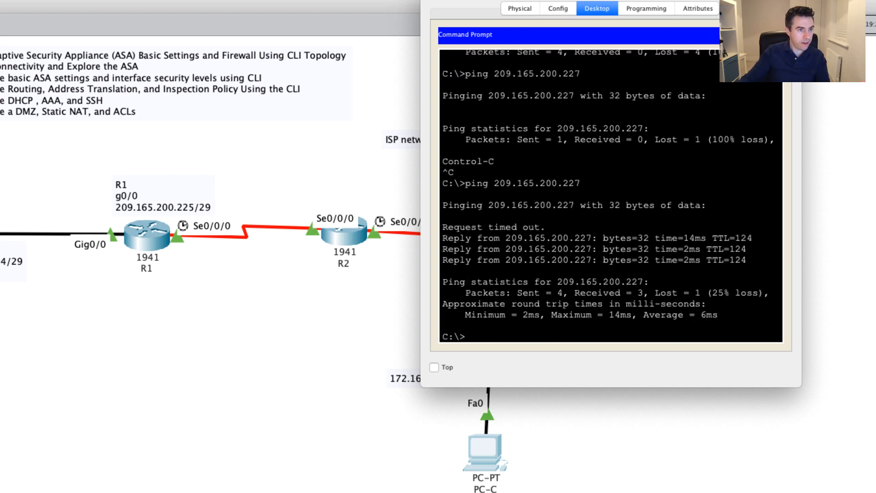
Replace PC-C's command prompt with its Web Browser and load 209.165.200.227 to test HTTP access, closing PC-C's window when done.
click(775, 35)
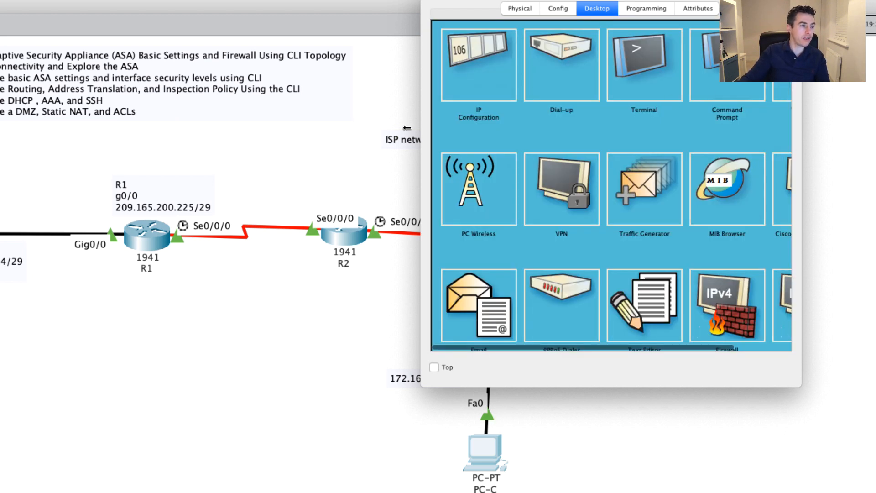
drag(420, 127, 276, 130)
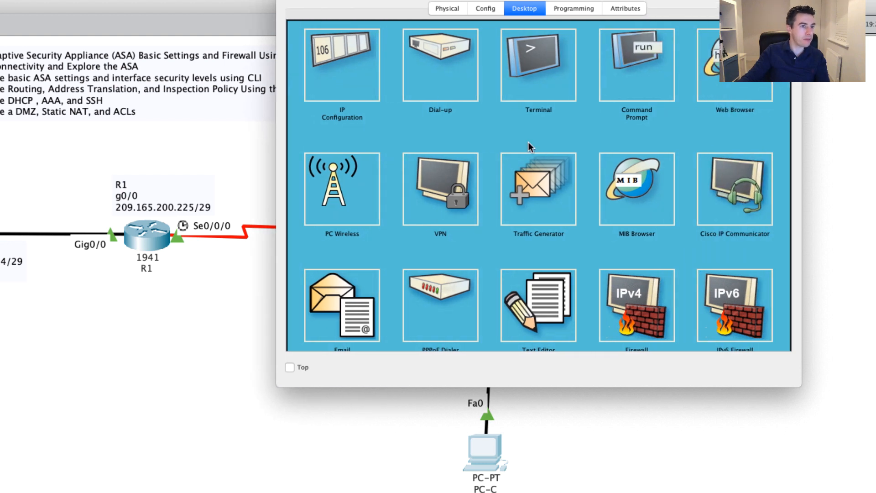
click(755, 95)
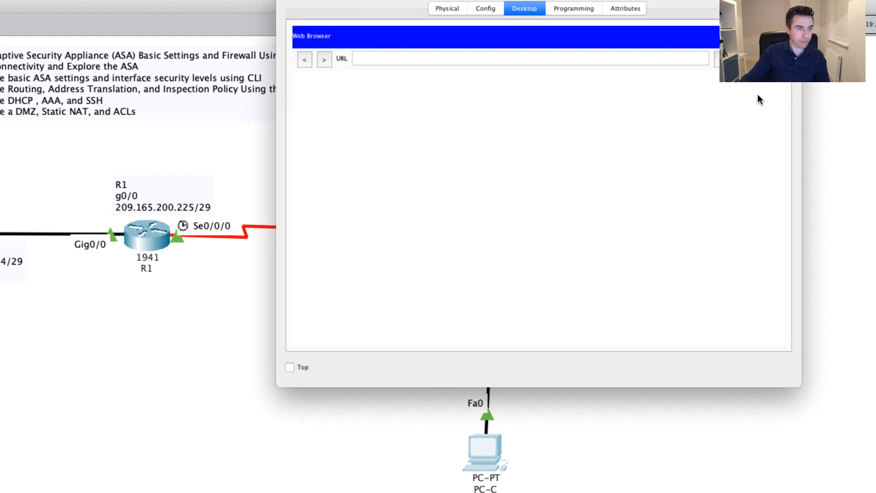
click(375, 59)
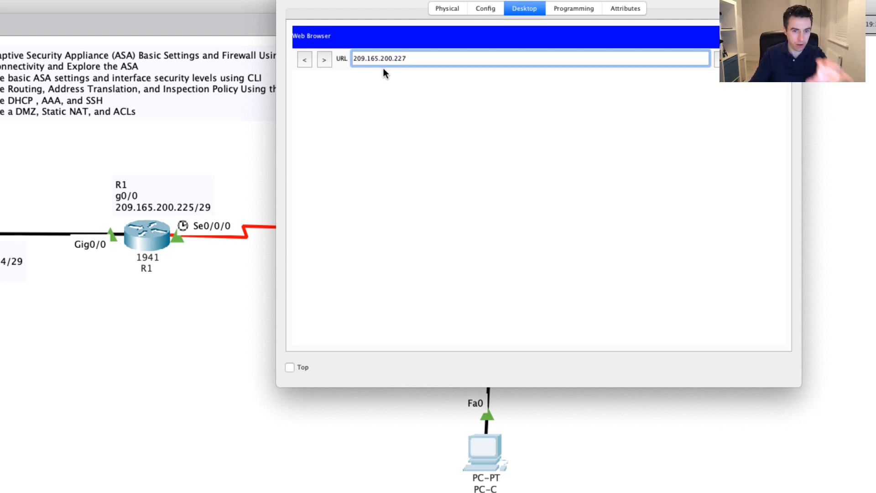
key(Return)
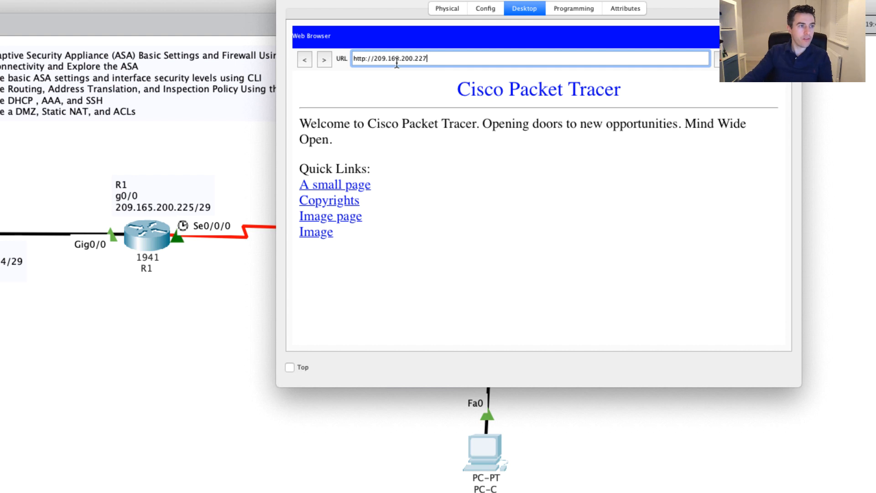
drag(429, 59, 375, 56)
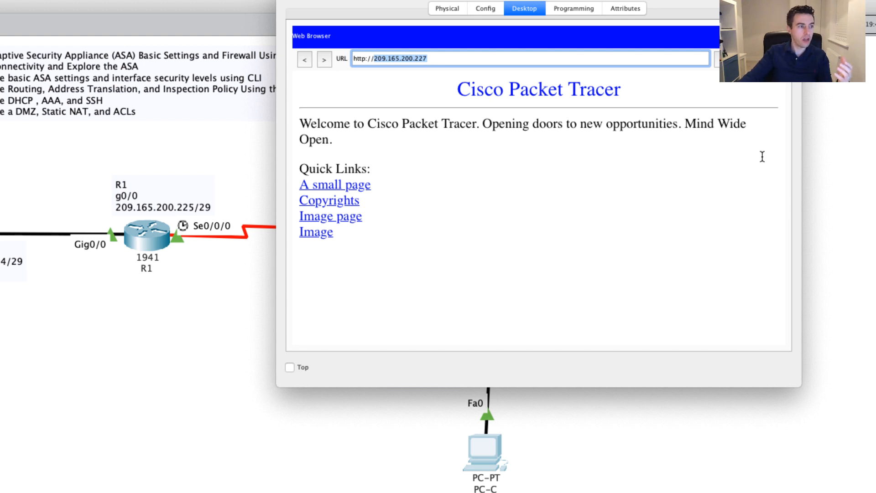
click(285, 0)
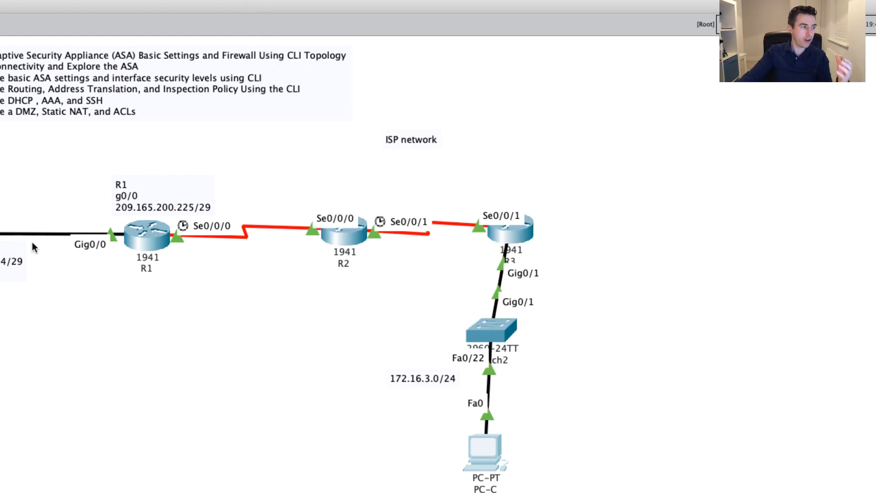
click(39, 301)
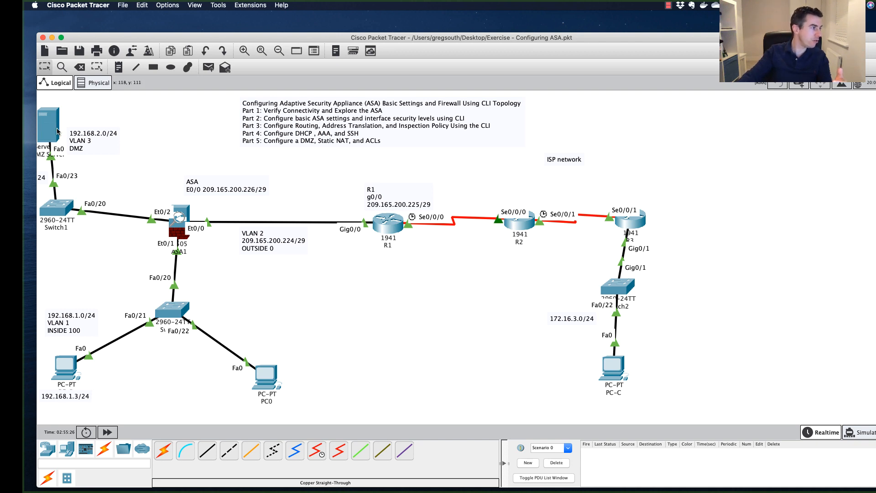
mouse_move(57, 131)
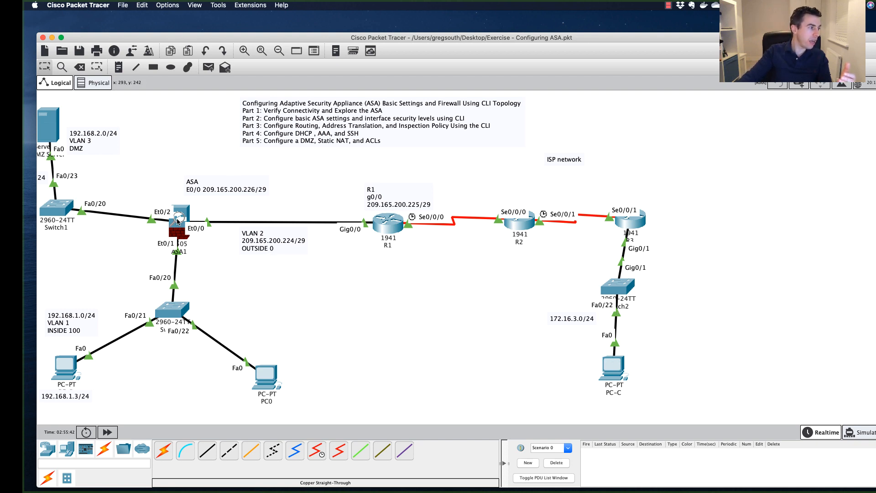
mouse_move(177, 221)
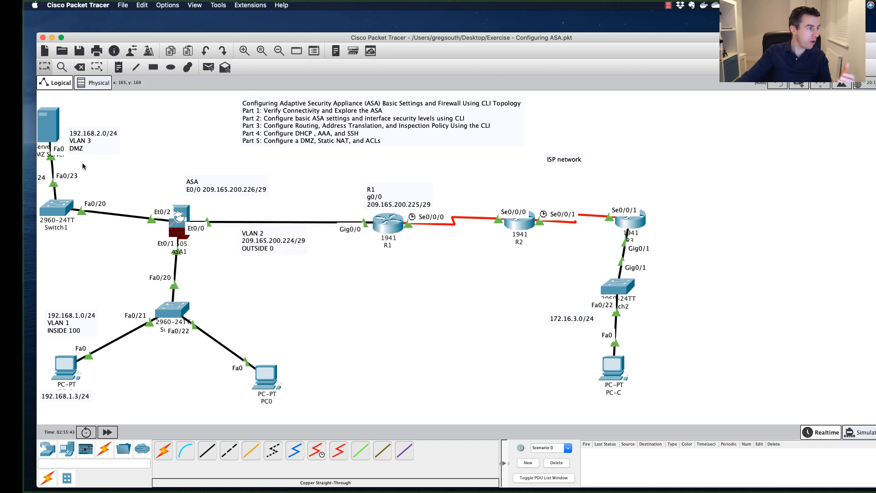